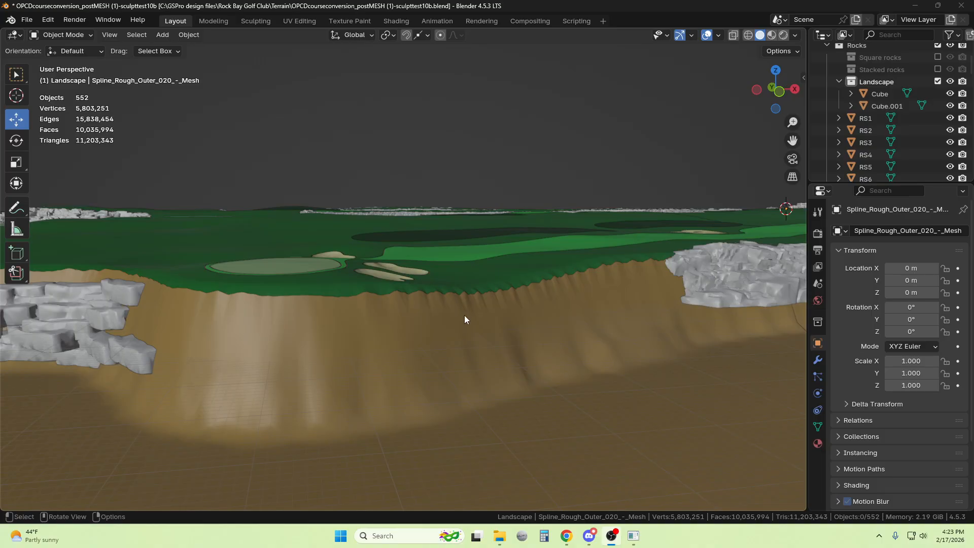
In Edit Mode on the outer rough mesh, select the faces of the cliff section between the two rock walls with face selection
{"action": "left_click", "coordinate": [465, 320]}
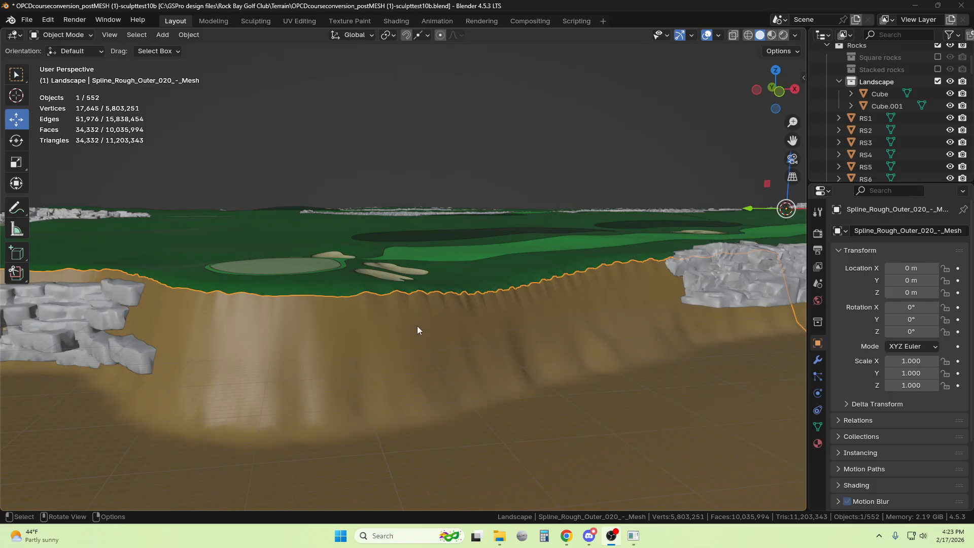
{"action": "left_click", "coordinate": [74, 36]}
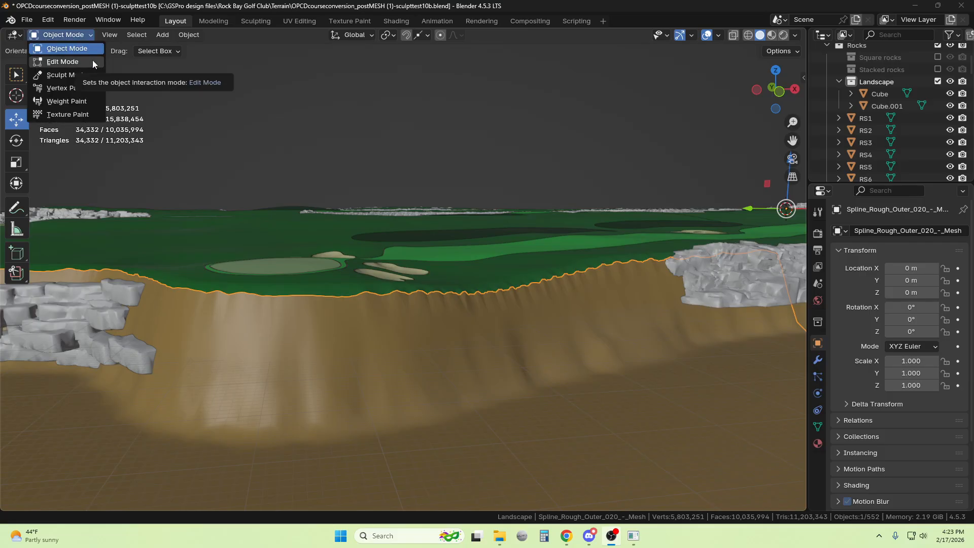
{"action": "left_click", "coordinate": [93, 61]}
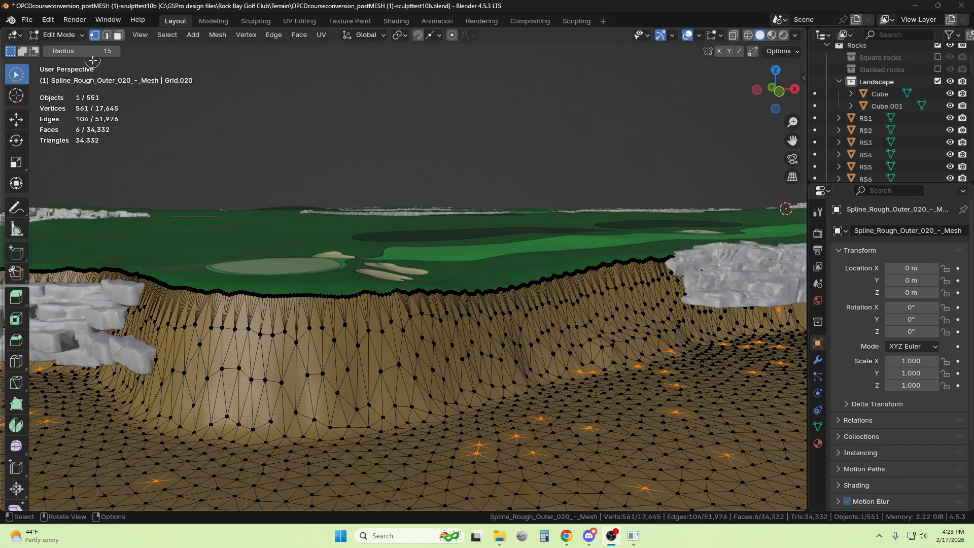
{"action": "left_click", "coordinate": [118, 34]}
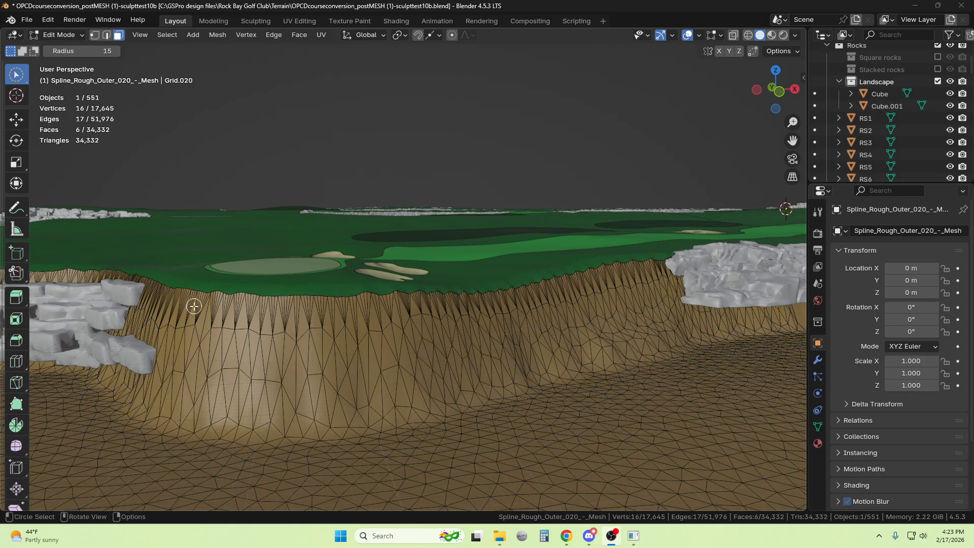
{"action": "mouse_move", "coordinate": [200, 311]}
{"action": "left_mouse_down"}
{"action": "mouse_move", "coordinate": [458, 309]}
{"action": "mouse_move", "coordinate": [490, 401]}
{"action": "mouse_move", "coordinate": [284, 421]}
{"action": "mouse_move", "coordinate": [203, 414]}
{"action": "mouse_move", "coordinate": [186, 366]}
{"action": "mouse_move", "coordinate": [217, 343]}
{"action": "mouse_move", "coordinate": [320, 356]}
{"action": "mouse_move", "coordinate": [432, 350]}
{"action": "mouse_move", "coordinate": [461, 375]}
{"action": "mouse_move", "coordinate": [333, 366]}
{"action": "mouse_move", "coordinate": [238, 390]}
{"action": "left_mouse_up"}
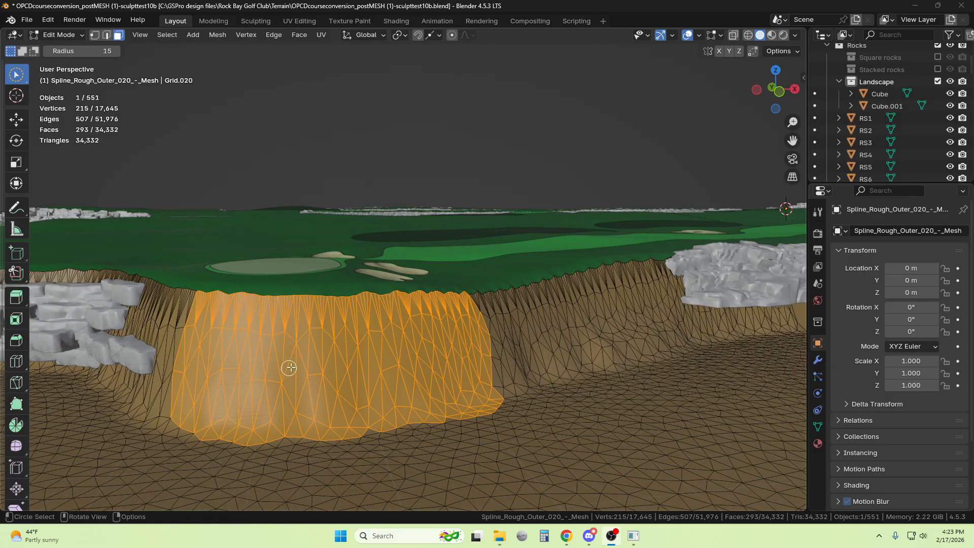
Separate the selected cliff faces into their own object and return to Object Mode
{"action": "scroll", "coordinate": [292, 365], "scroll_direction": "up", "scroll_amount": 1}
{"action": "scroll", "coordinate": [307, 356], "scroll_direction": "up", "scroll_amount": 1}
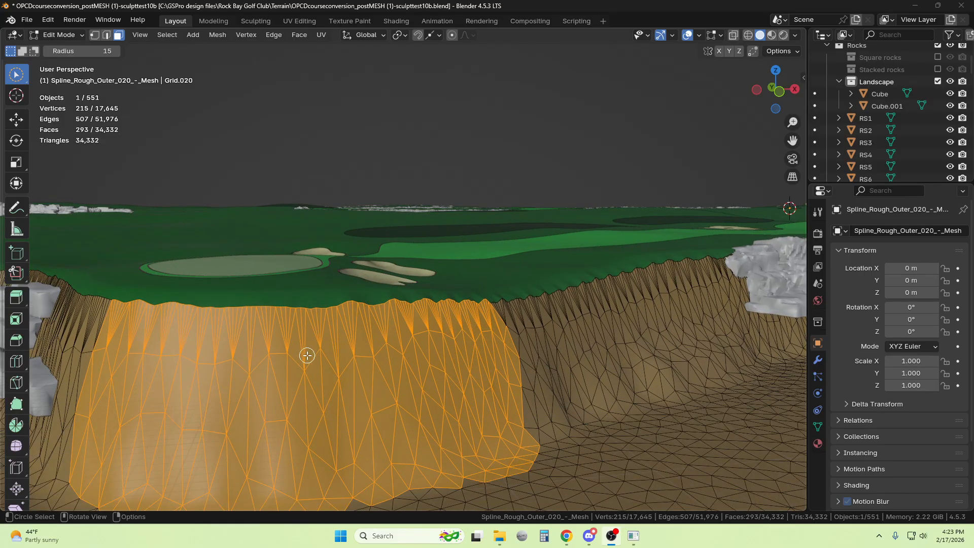
{"action": "right_click", "coordinate": [323, 361]}
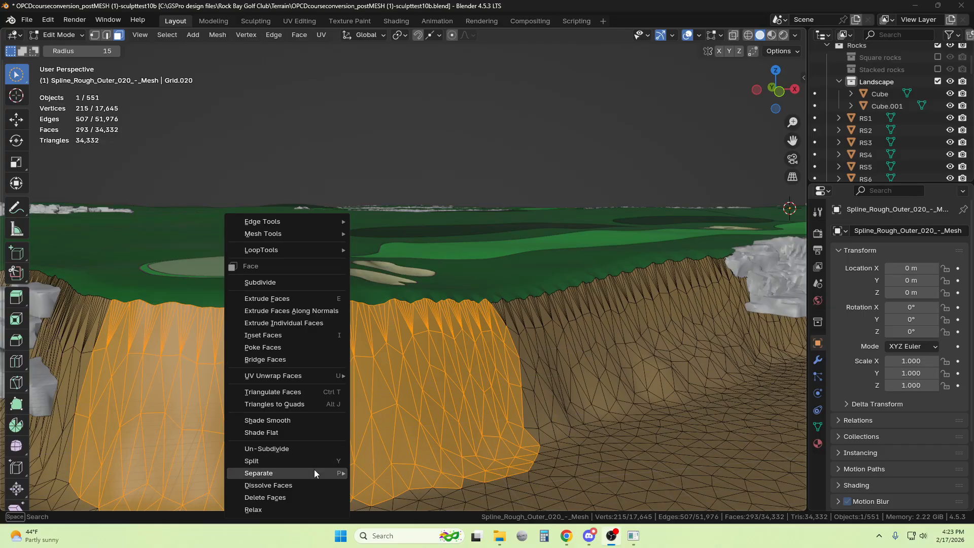
{"action": "mouse_move", "coordinate": [314, 472]}
{"action": "left_click", "coordinate": [409, 446]}
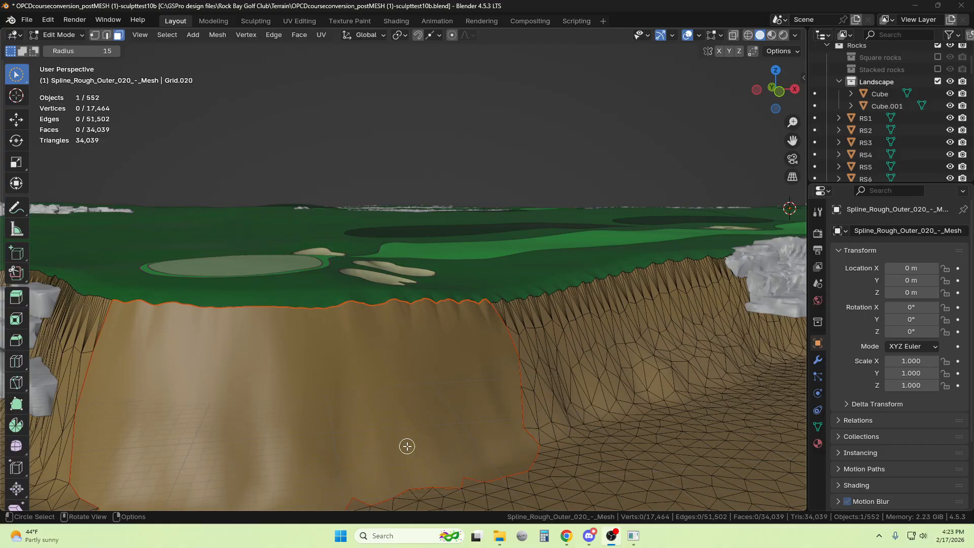
{"action": "left_click", "coordinate": [71, 35]}
{"action": "left_click", "coordinate": [76, 48]}
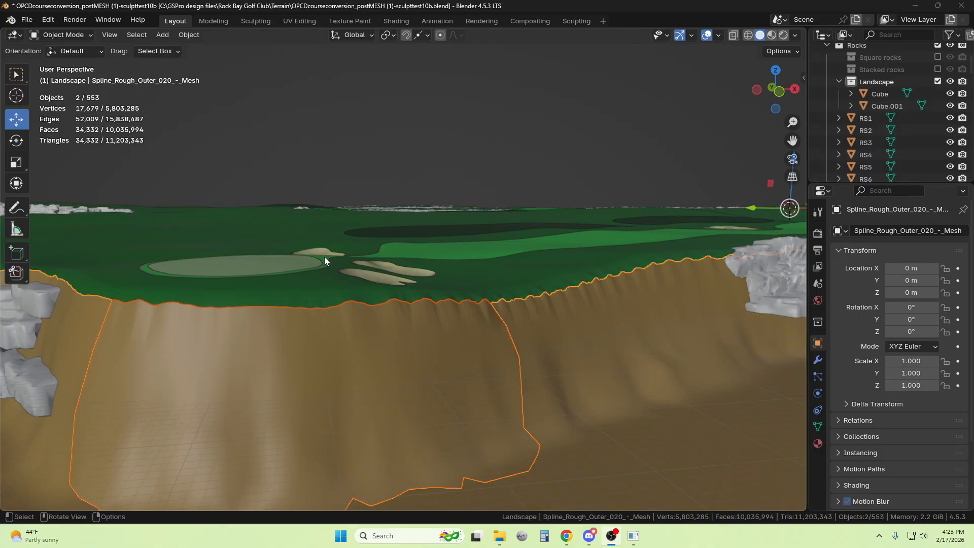
Select the green terrain mesh together with the separated cliff piece and open both in Edit Mode
{"action": "left_click", "coordinate": [347, 288]}
{"action": "left_click", "coordinate": [361, 316], "text": "shift"}
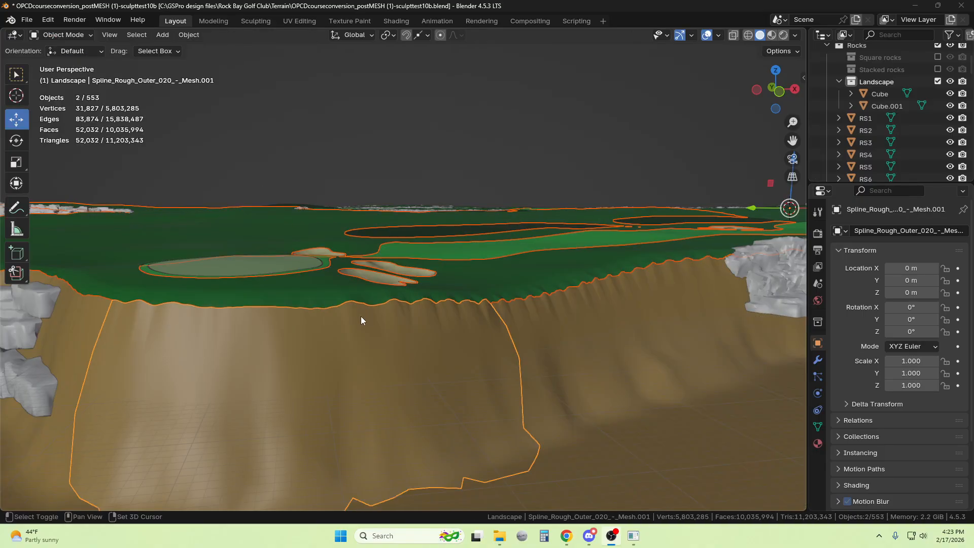
{"action": "left_click", "coordinate": [71, 35]}
{"action": "left_click", "coordinate": [56, 60]}
Examine the vertices along the border where the green terrain meets the top of the cliff piece
{"action": "scroll", "coordinate": [406, 364], "scroll_direction": "up", "scroll_amount": 3}
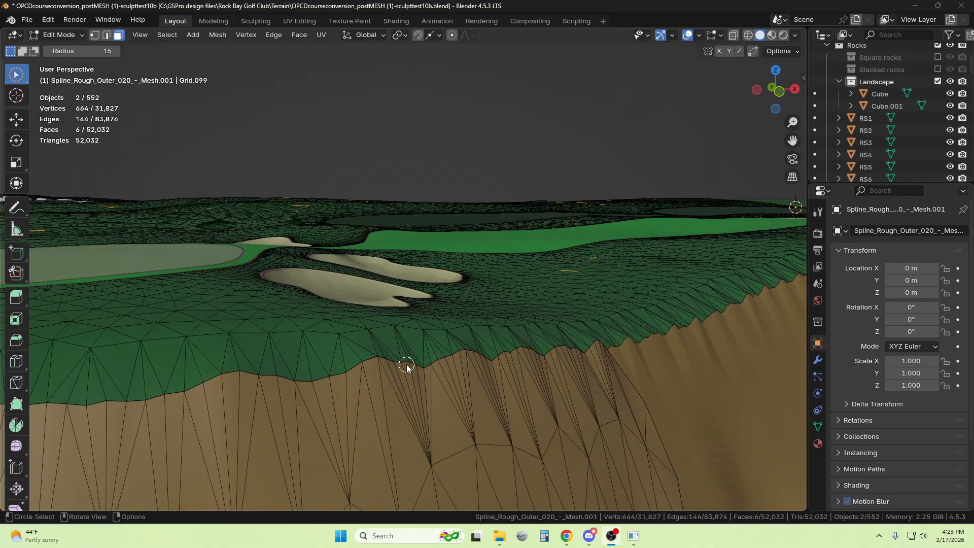
{"action": "left_click", "coordinate": [95, 35]}
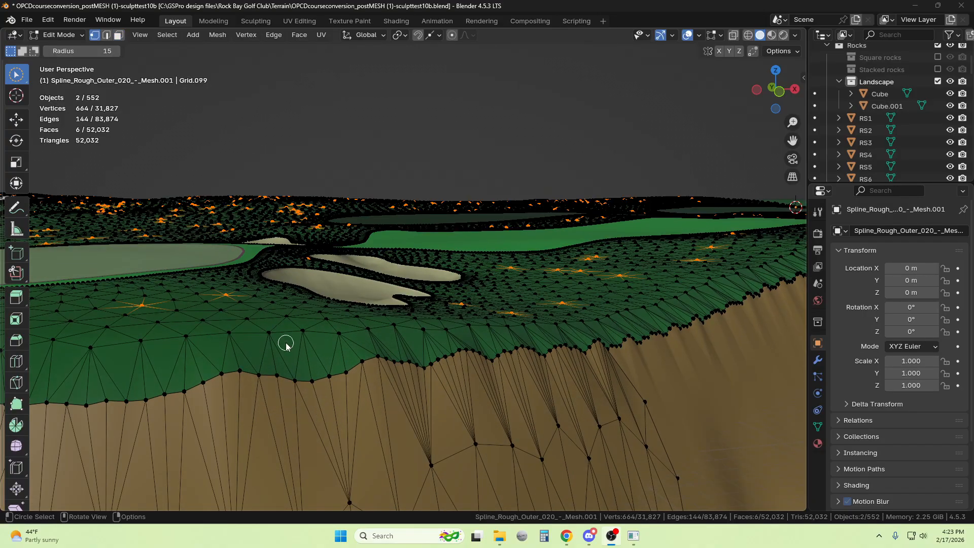
{"action": "left_click", "coordinate": [313, 382]}
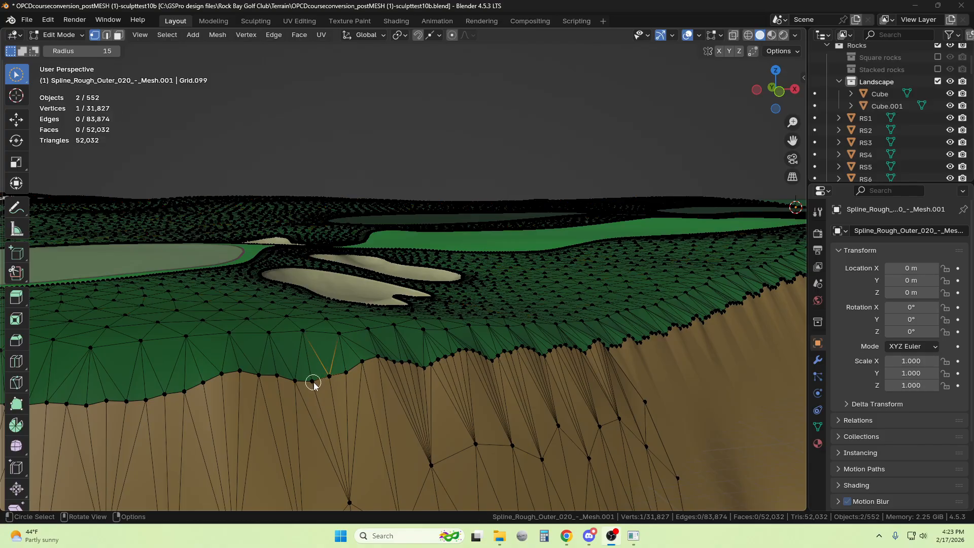
{"action": "key", "text": "KP_Decimal"}
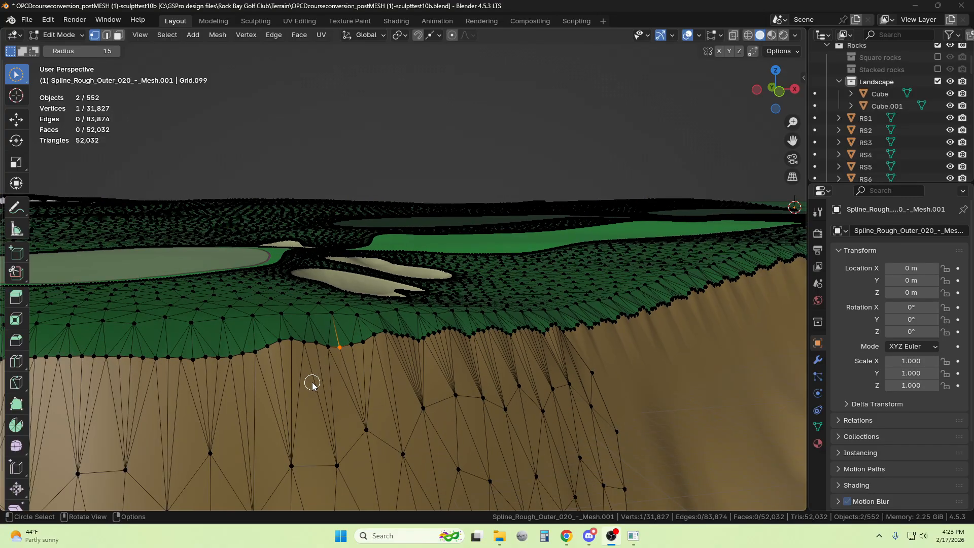
{"action": "scroll", "coordinate": [314, 383], "scroll_direction": "up", "scroll_amount": 3}
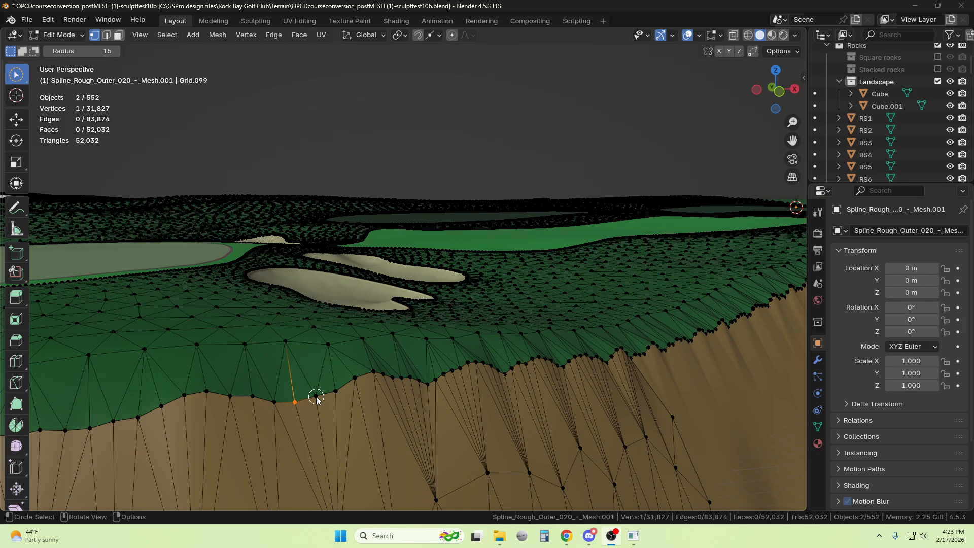
{"action": "scroll", "coordinate": [316, 399], "scroll_direction": "down", "scroll_amount": 2}
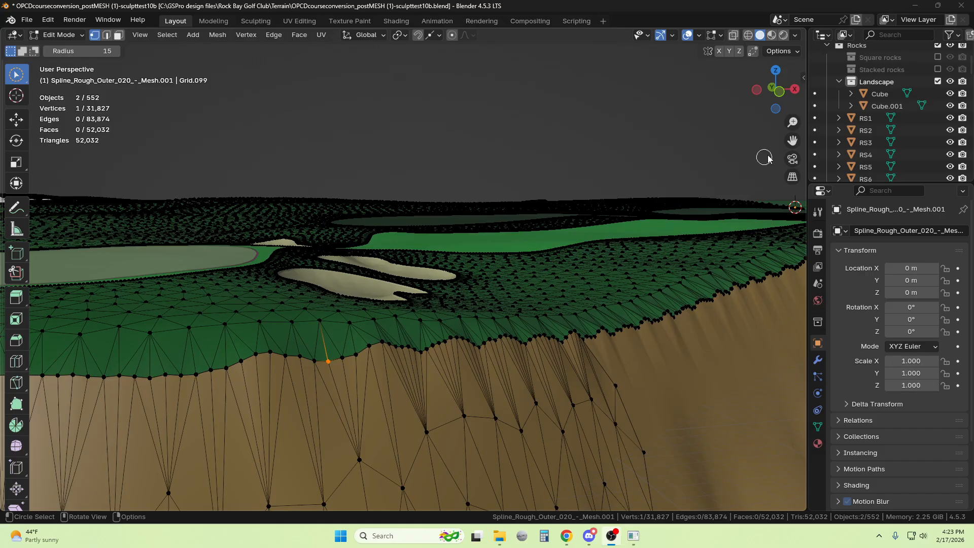
{"action": "left_click_drag", "start_coordinate": [793, 140], "coordinate": [574, 315]}
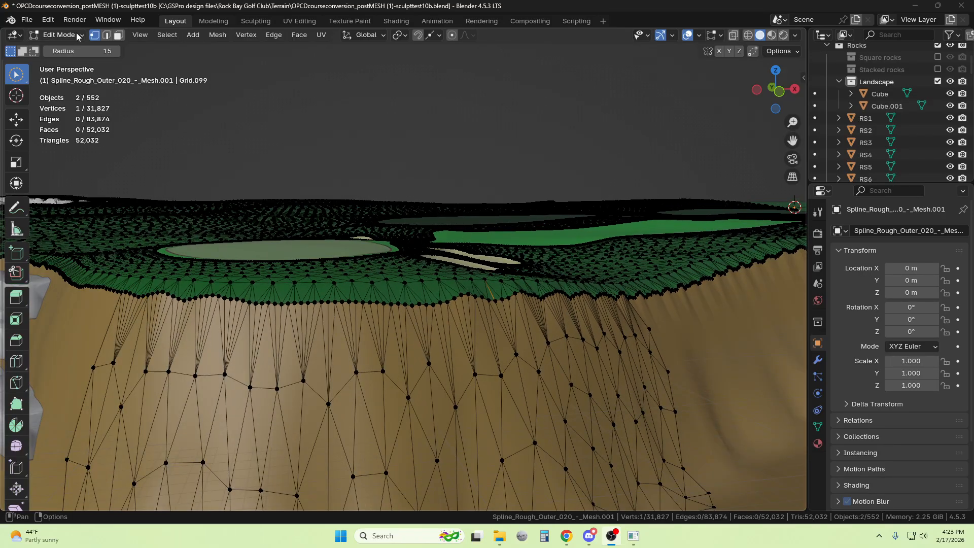
Knife a line across the cliff piece just below its top edge, from one side border to the other
{"action": "left_click", "coordinate": [106, 34]}
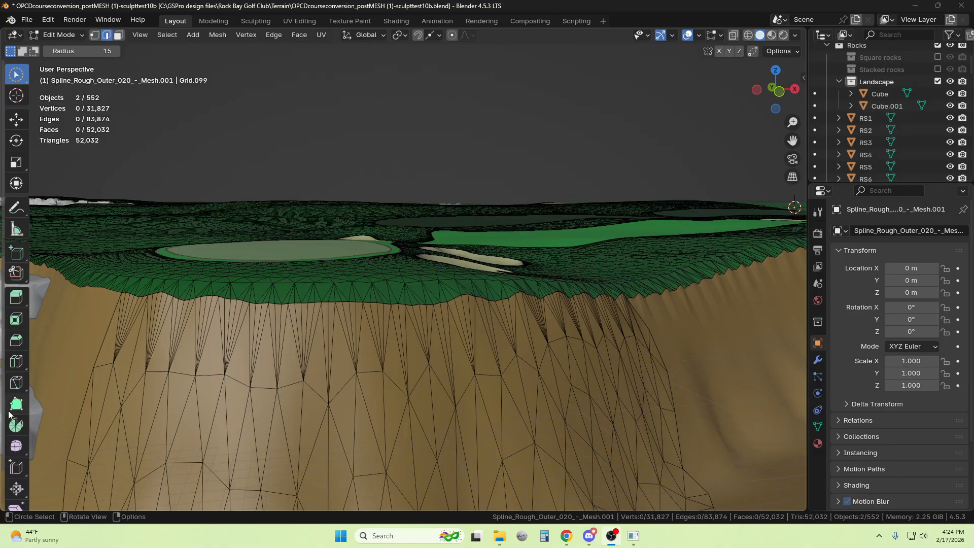
{"action": "left_click", "coordinate": [16, 383]}
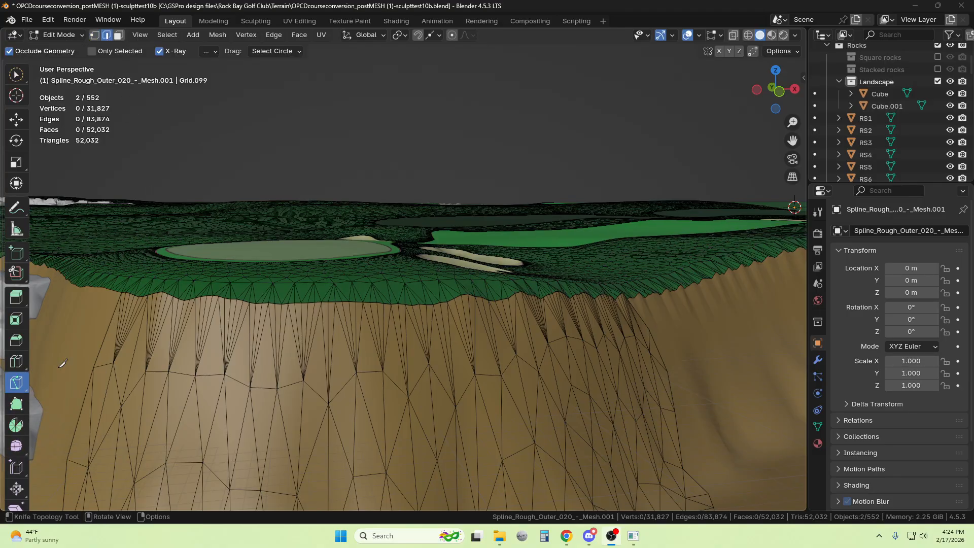
{"action": "left_click", "coordinate": [118, 306]}
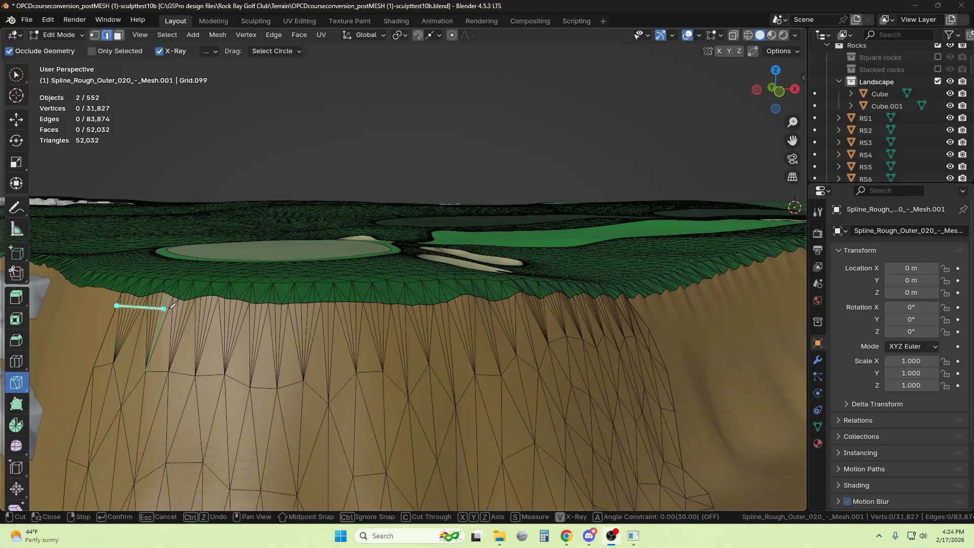
{"action": "left_click", "coordinate": [281, 314]}
{"action": "left_click", "coordinate": [382, 318]}
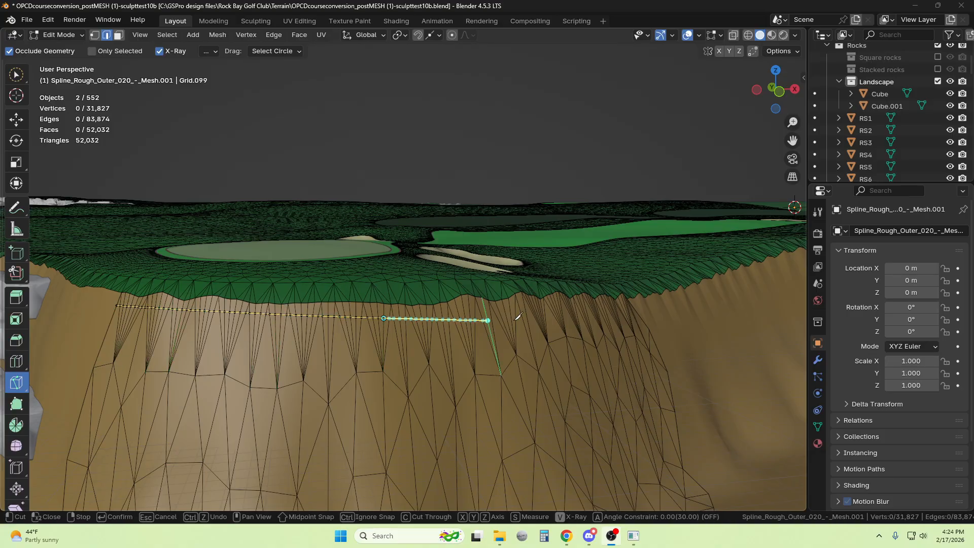
{"action": "left_click", "coordinate": [530, 309]}
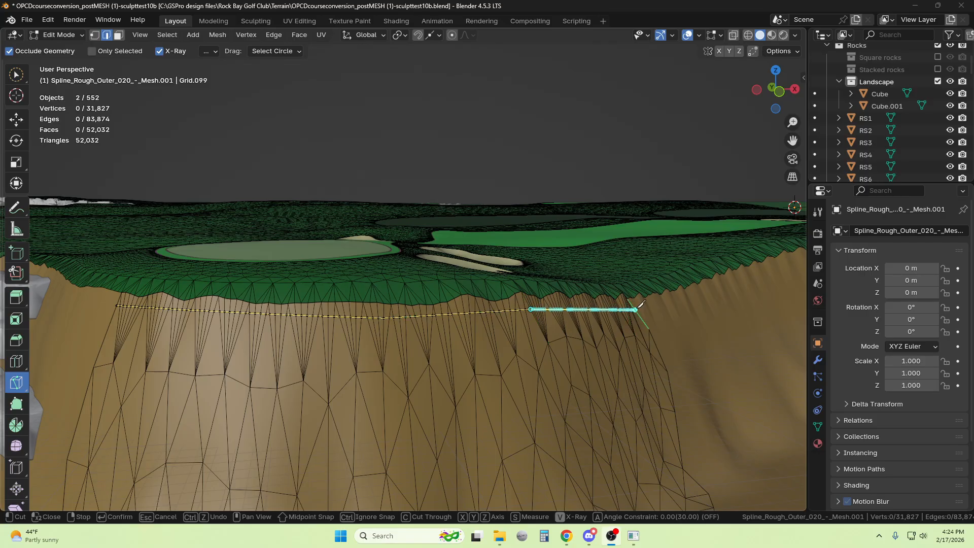
{"action": "left_click", "coordinate": [635, 309]}
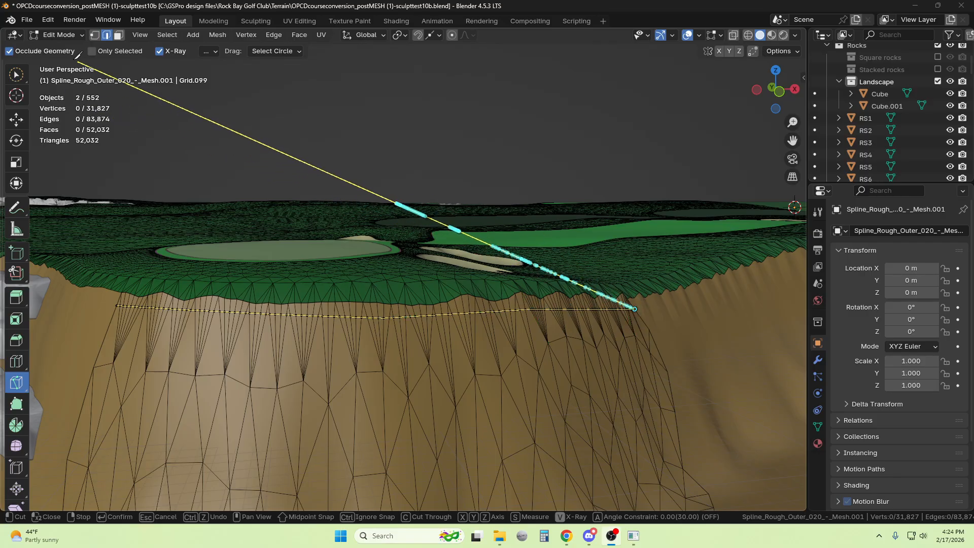
{"action": "key", "text": "Return"}
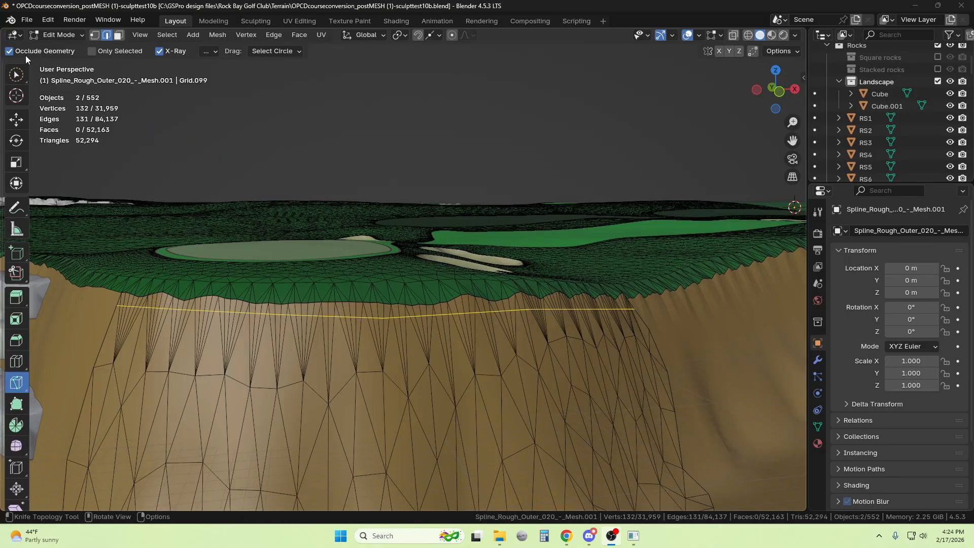
Select the full strip of cliff faces above the knife cut in face selection mode using Pick Shortest Path
{"action": "left_click", "coordinate": [120, 36]}
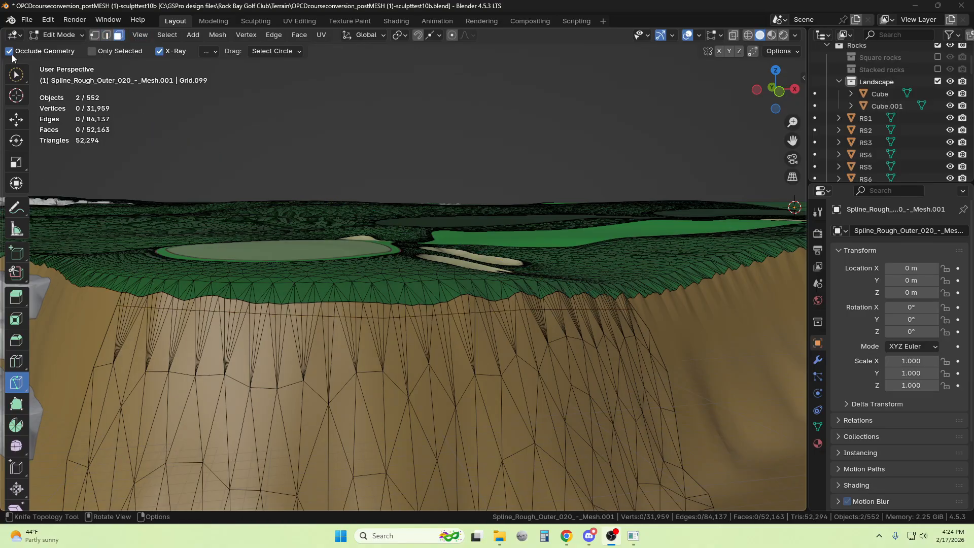
{"action": "left_click_drag", "start_coordinate": [16, 75], "coordinate": [65, 99]}
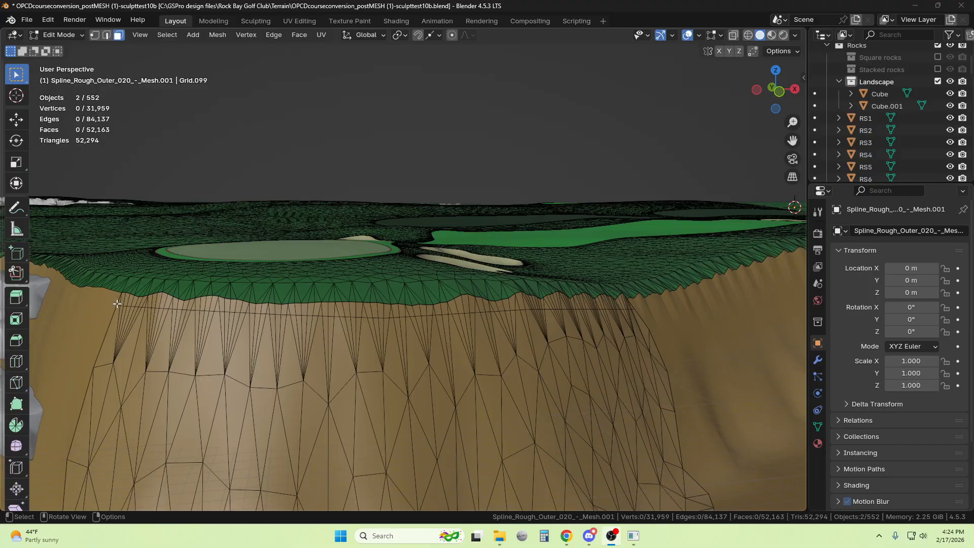
{"action": "left_click_drag", "start_coordinate": [786, 100], "coordinate": [721, 90]}
{"action": "left_click", "coordinate": [738, 347], "text": "ctrl"}
{"action": "scroll", "coordinate": [623, 392], "scroll_direction": "down", "scroll_amount": 2}
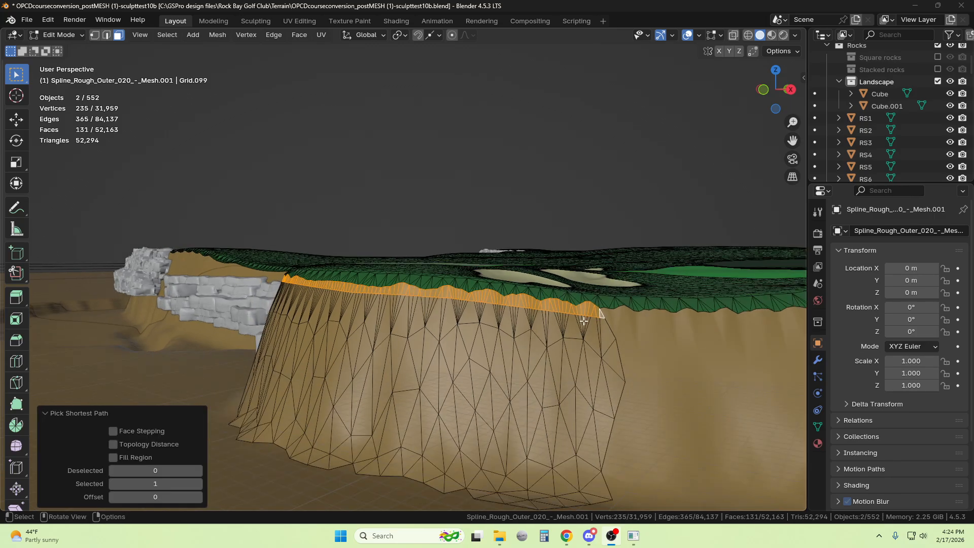
Extend the face selection down both side borders of the cliff piece using Pick Shortest Path
{"action": "left_click", "coordinate": [623, 391], "text": "ctrl"}
{"action": "left_click", "coordinate": [611, 453], "text": "ctrl"}
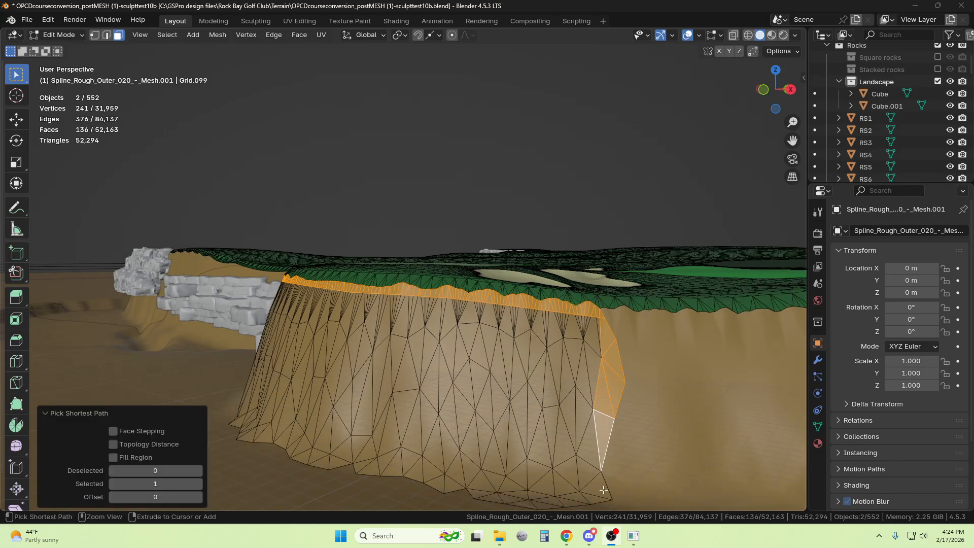
{"action": "left_click", "coordinate": [602, 489], "text": "ctrl"}
{"action": "left_click_drag", "start_coordinate": [768, 103], "coordinate": [782, 108]}
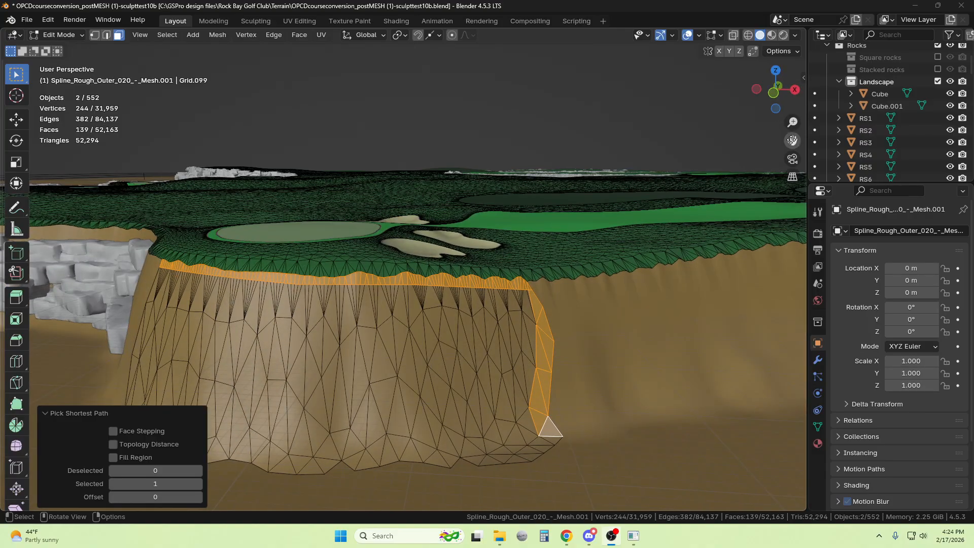
{"action": "left_click_drag", "start_coordinate": [792, 140], "coordinate": [297, 245]}
{"action": "scroll", "coordinate": [485, 335], "scroll_direction": "up", "scroll_amount": 2}
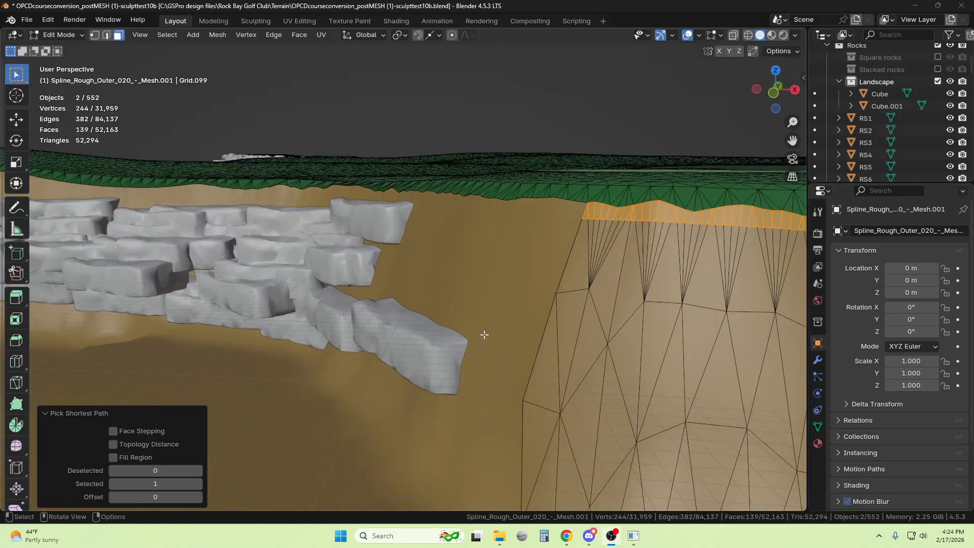
{"action": "left_click", "coordinate": [580, 269], "text": "shift"}
{"action": "scroll", "coordinate": [567, 306], "scroll_direction": "down", "scroll_amount": 2}
{"action": "left_click", "coordinate": [498, 388], "text": "ctrl"}
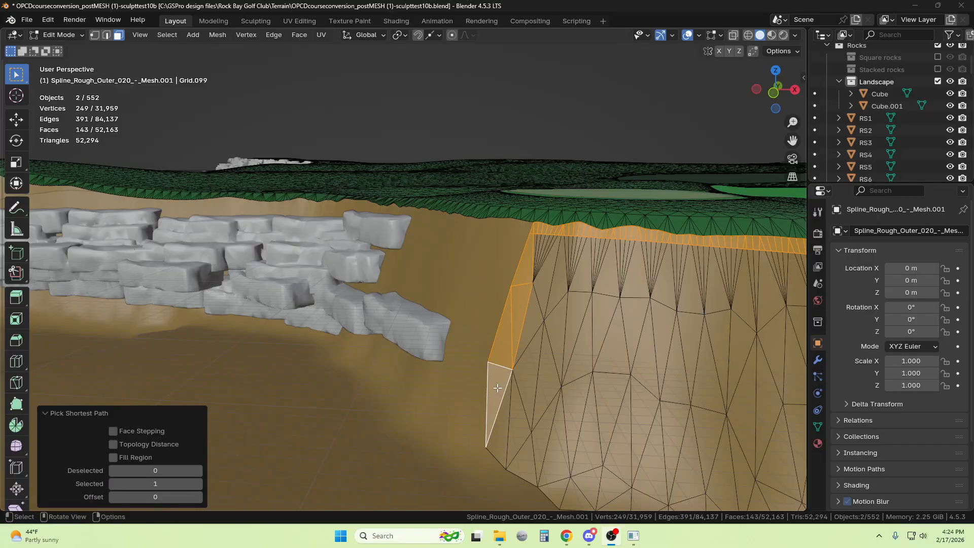
Hide the selected border faces to check the strip for gaps, and reveal them again
{"action": "scroll", "coordinate": [497, 388], "scroll_direction": "down", "scroll_amount": 2}
{"action": "key", "text": "h"}
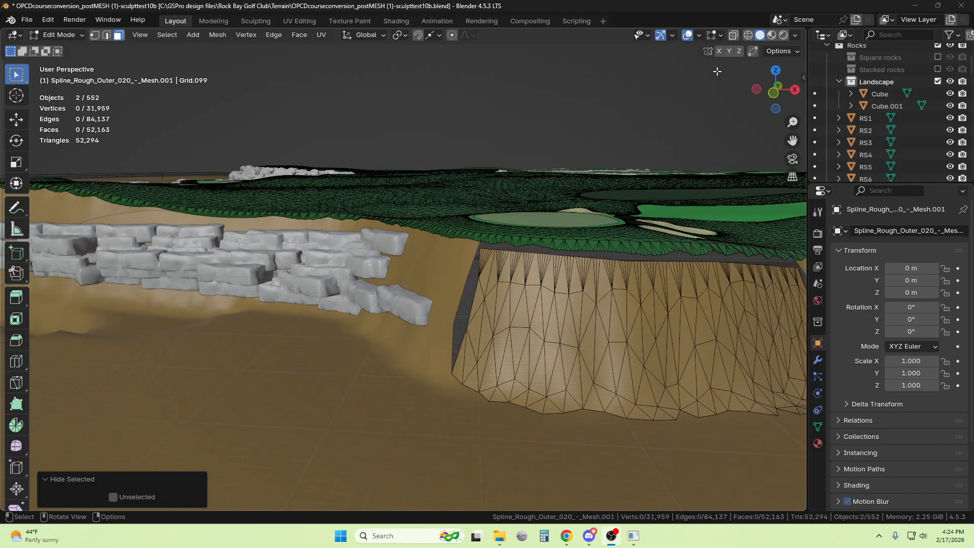
{"action": "left_click_drag", "start_coordinate": [793, 140], "coordinate": [559, 261]}
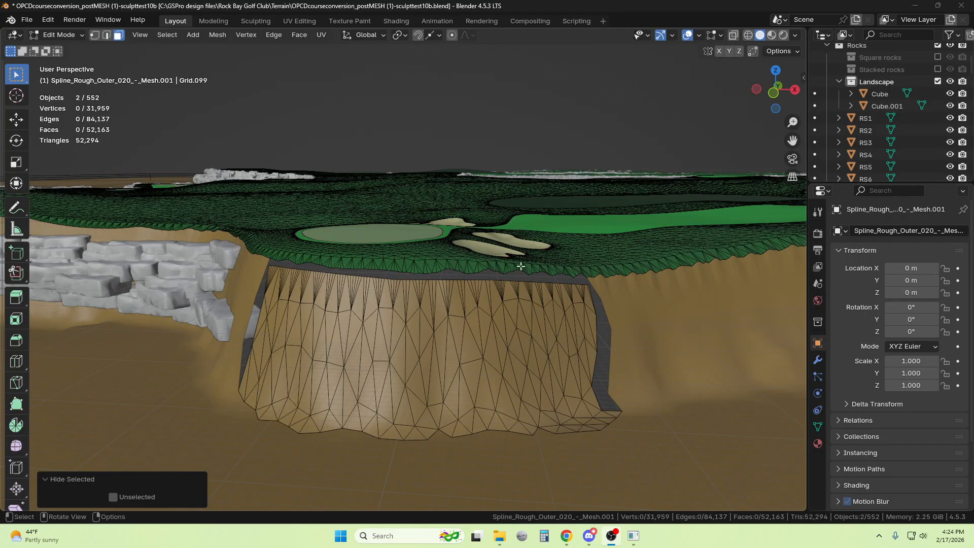
{"action": "key", "text": "alt+h"}
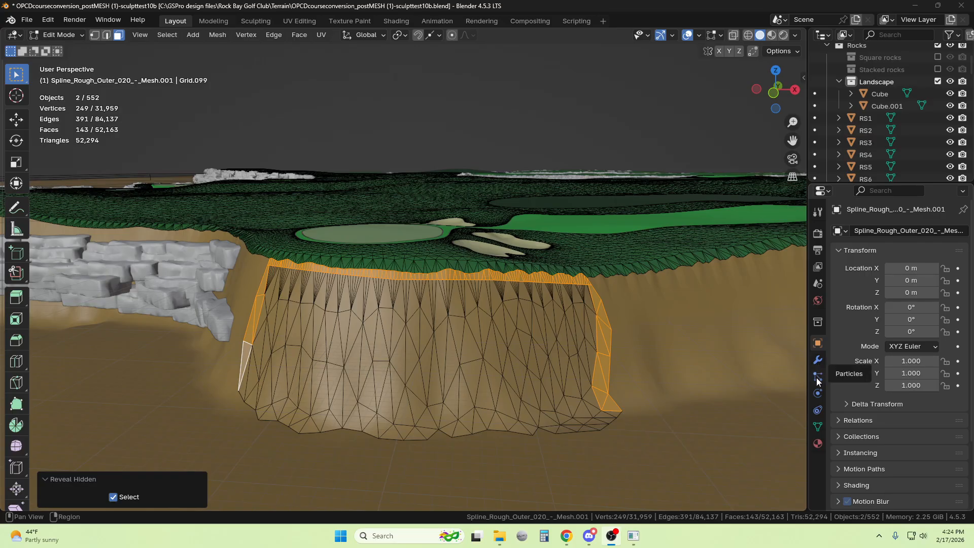
Assign the selected border faces to a new vertex group and hide them
{"action": "left_click", "coordinate": [818, 426]}
{"action": "left_click", "coordinate": [958, 270]}
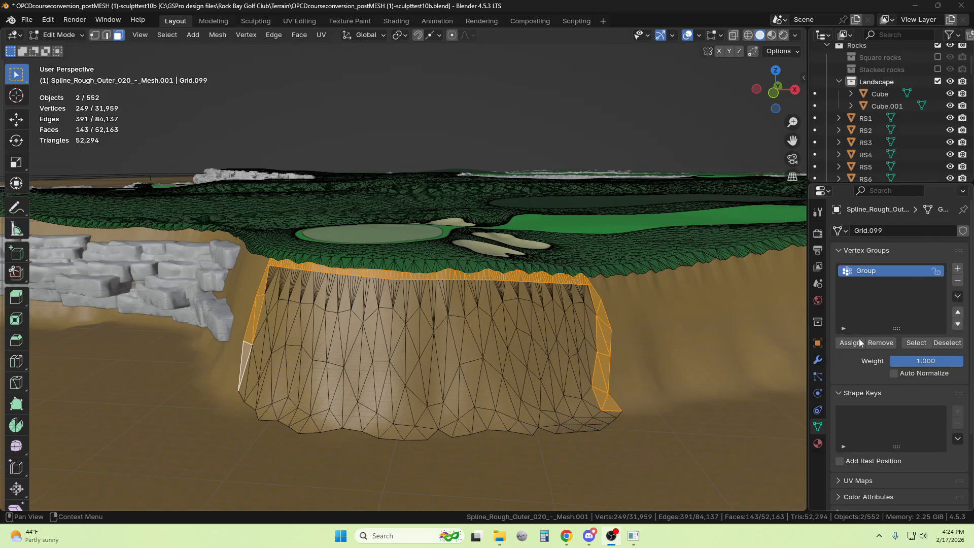
{"action": "left_click", "coordinate": [859, 345]}
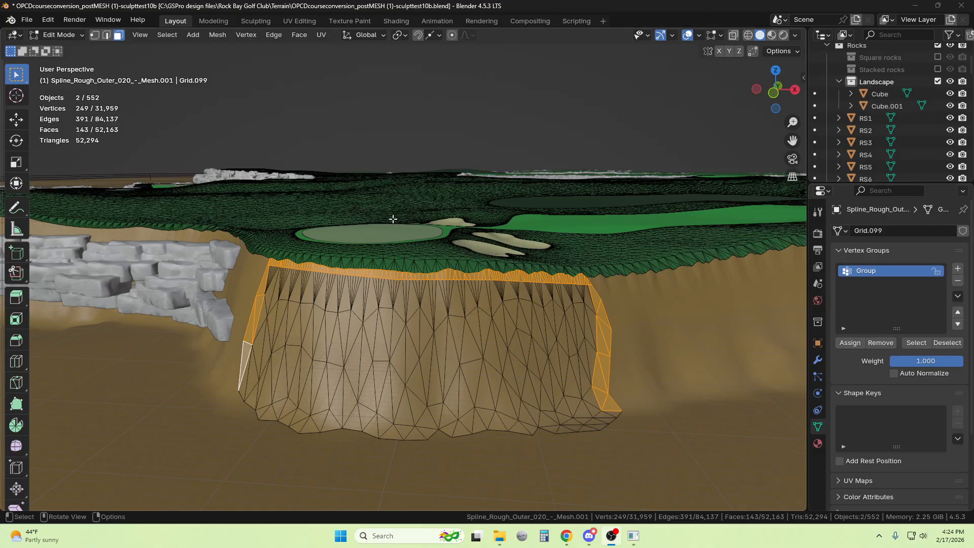
{"action": "key", "text": "h"}
{"action": "scroll", "coordinate": [320, 315], "scroll_direction": "up", "scroll_amount": 2}
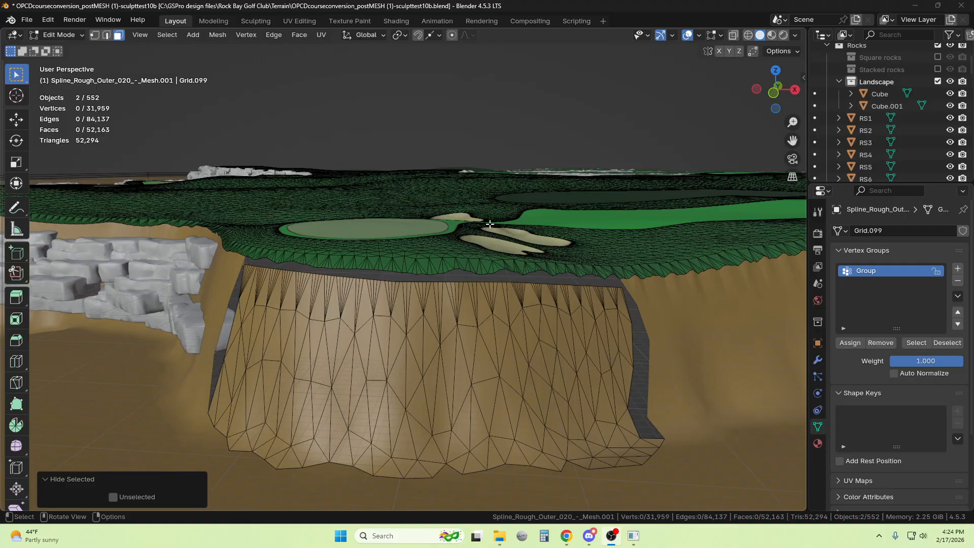
{"action": "left_click_drag", "start_coordinate": [767, 89], "coordinate": [789, 106]}
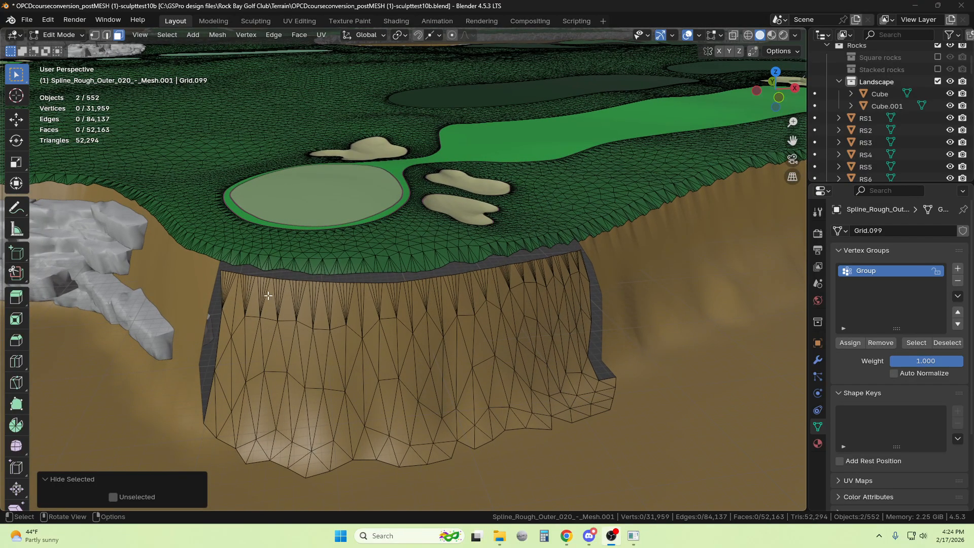
Enter Edit Mode on the cliff piece alone and select all its visible linked faces
{"action": "key", "text": "a"}
{"action": "left_click", "coordinate": [446, 325]}
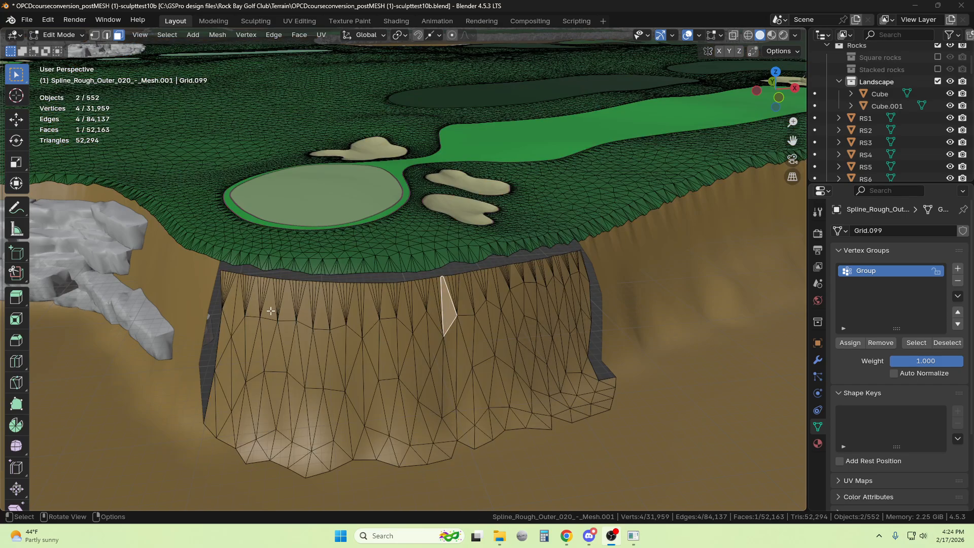
{"action": "left_click", "coordinate": [58, 35]}
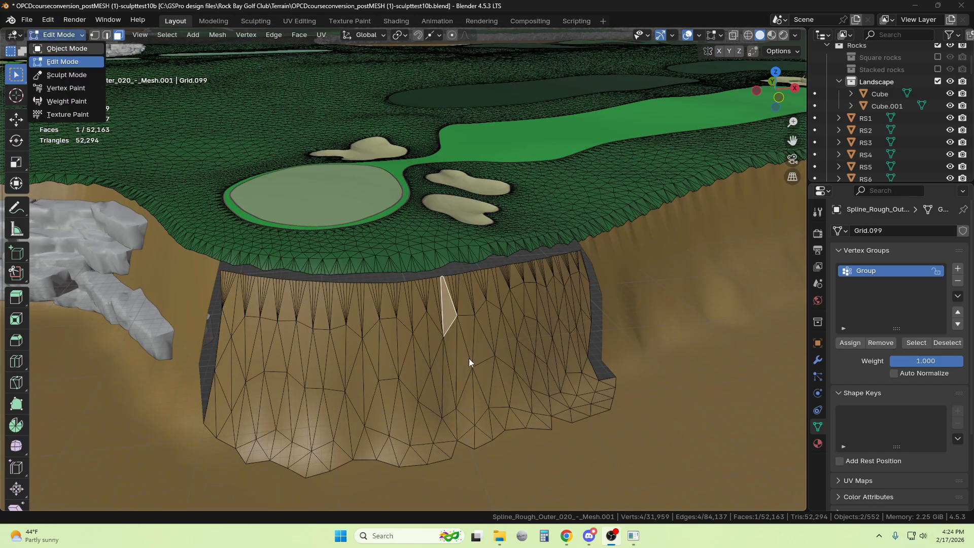
{"action": "key", "text": "Tab"}
{"action": "left_click", "coordinate": [60, 34]}
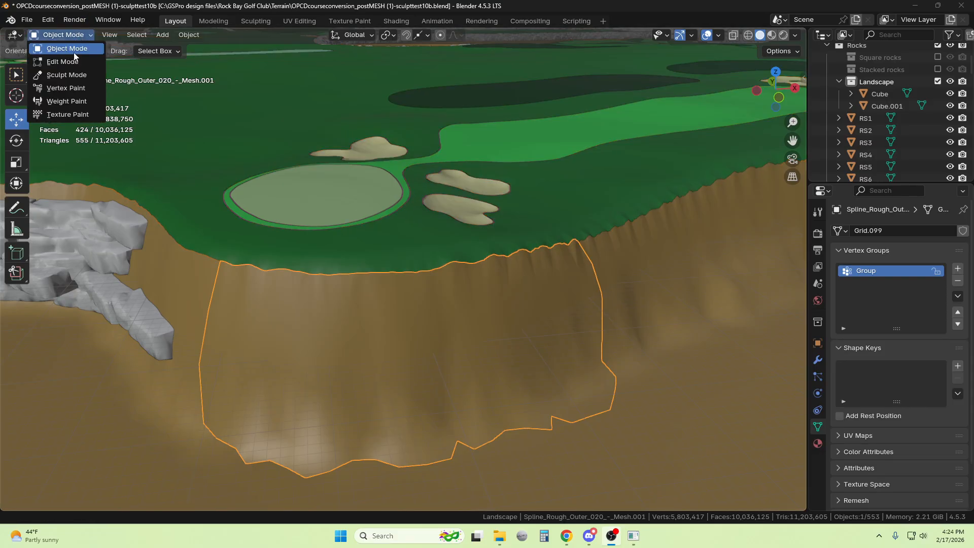
{"action": "left_click", "coordinate": [72, 61]}
{"action": "key", "text": "ctrl+l"}
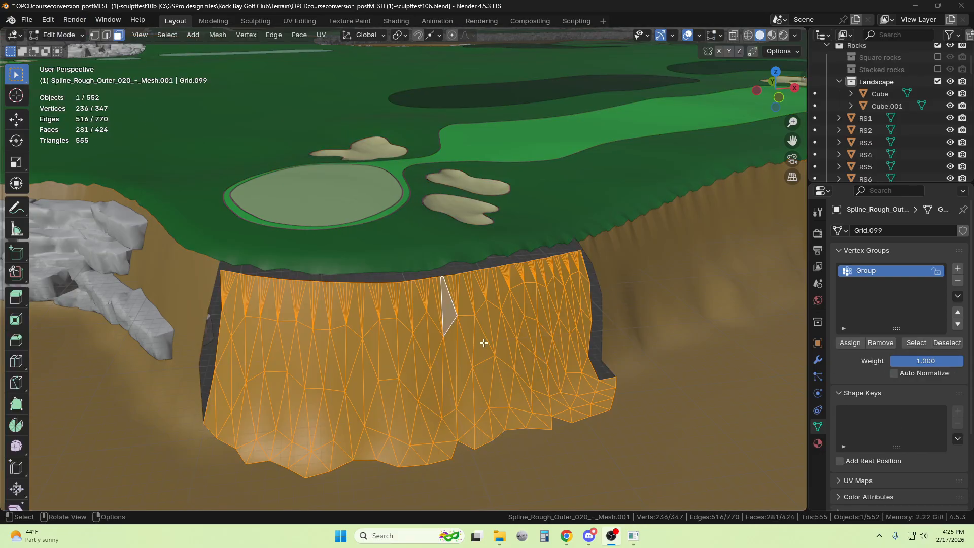
Subdivide the selected cliff faces with 50 cuts
{"action": "right_click", "coordinate": [484, 343]}
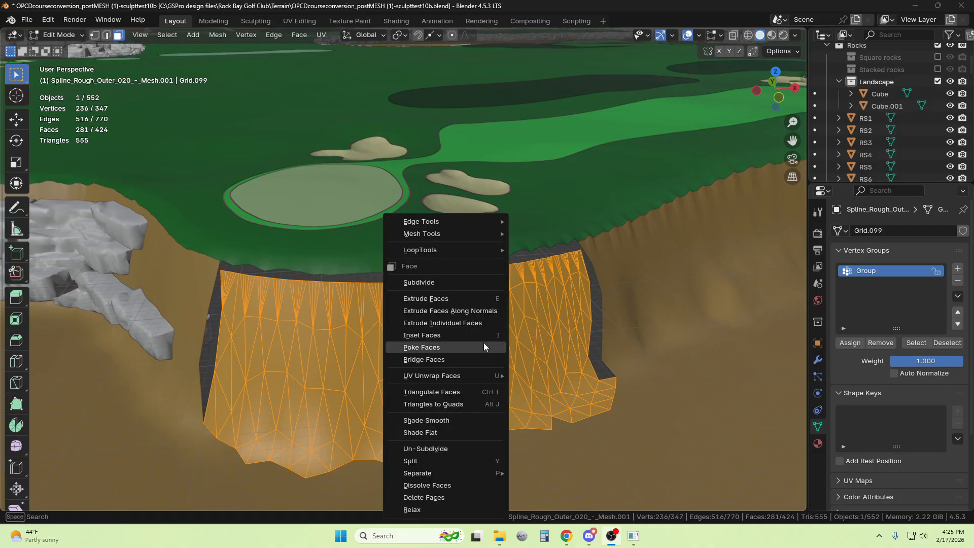
{"action": "left_click", "coordinate": [437, 281]}
{"action": "left_click", "coordinate": [158, 420]}
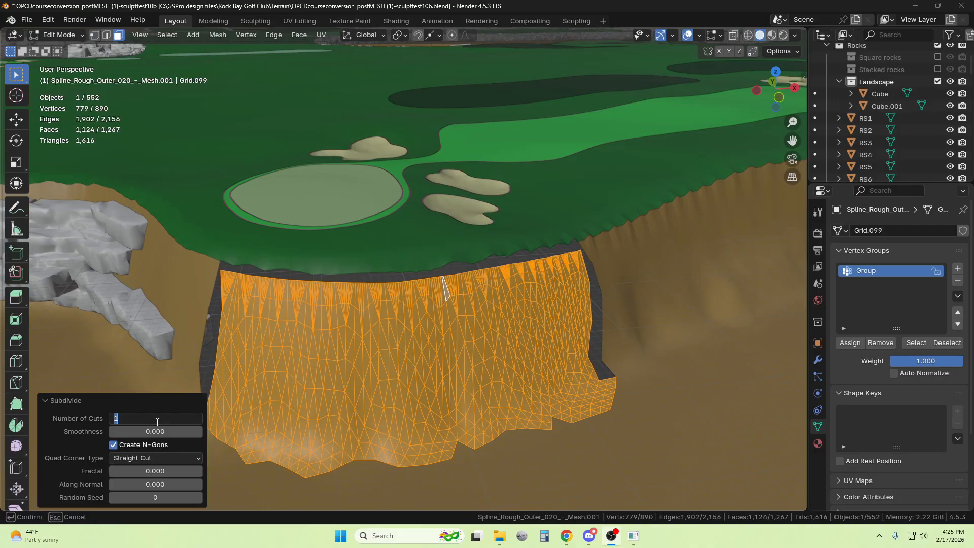
{"action": "key", "text": "Return"}
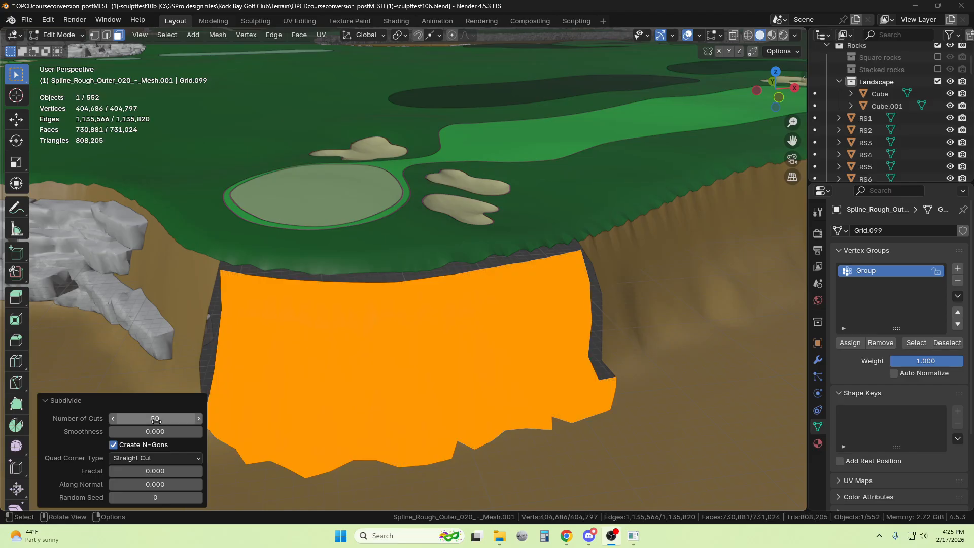
Sculpt rock texture onto the middle of the cliff face in Sculpt Mode with the UHQ39 custom brush
{"action": "left_click", "coordinate": [65, 36]}
{"action": "left_click", "coordinate": [69, 75]}
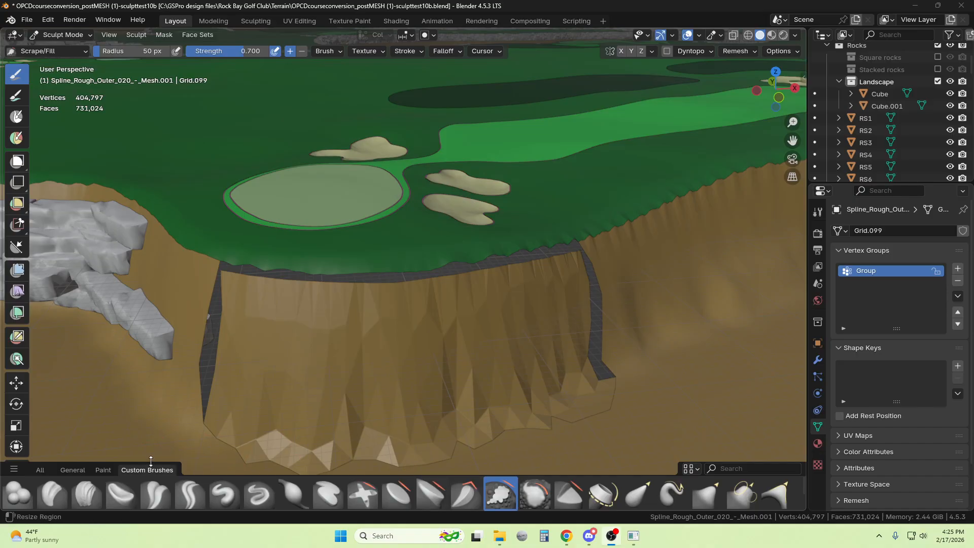
{"action": "left_click_drag", "start_coordinate": [152, 475], "coordinate": [161, 363]}
{"action": "scroll", "coordinate": [608, 500], "scroll_direction": "down", "scroll_amount": 5}
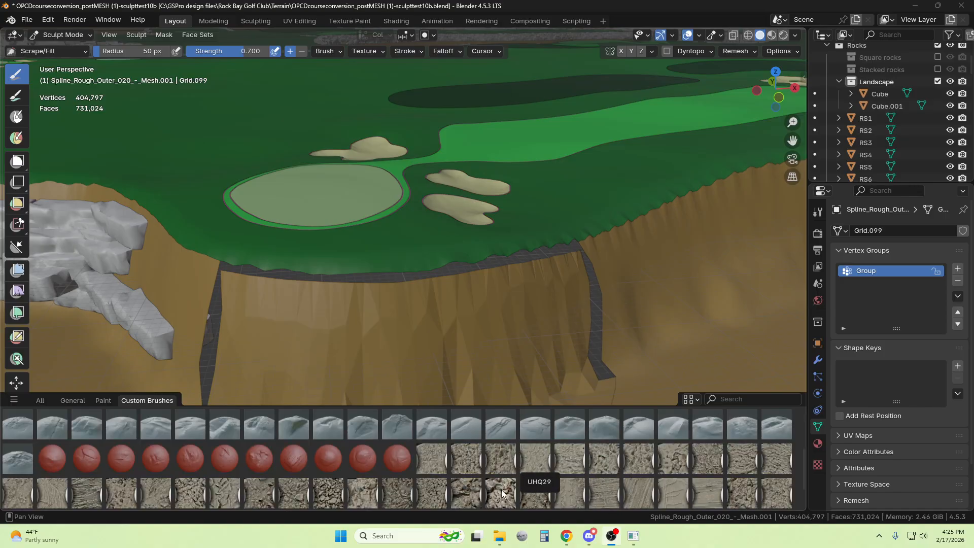
{"action": "scroll", "coordinate": [313, 498], "scroll_direction": "down", "scroll_amount": 1}
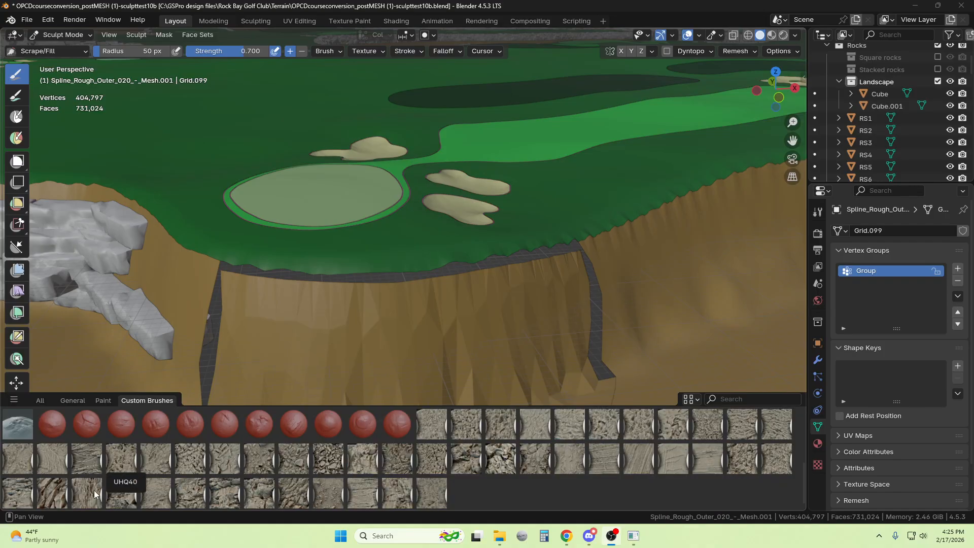
{"action": "left_click", "coordinate": [52, 491]}
{"action": "mouse_move", "coordinate": [326, 348]}
{"action": "left_mouse_down"}
{"action": "mouse_move", "coordinate": [305, 329]}
{"action": "mouse_move", "coordinate": [356, 315]}
{"action": "mouse_move", "coordinate": [314, 355]}
{"action": "mouse_move", "coordinate": [402, 369]}
{"action": "mouse_move", "coordinate": [386, 310]}
{"action": "mouse_move", "coordinate": [447, 355]}
{"action": "mouse_move", "coordinate": [385, 355]}
{"action": "mouse_move", "coordinate": [457, 345]}
{"action": "left_mouse_up"}
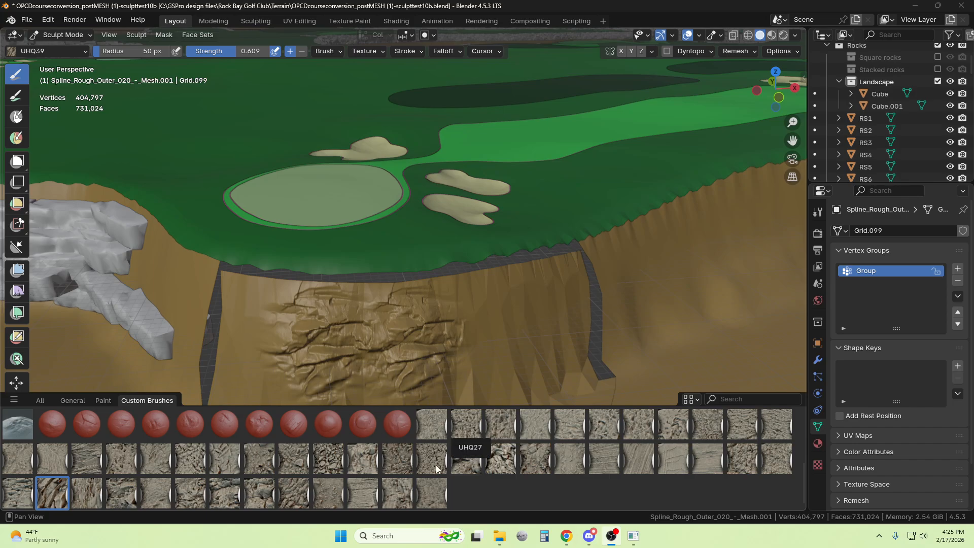
Sculpt more rock detail over the rest of the cliff face with the UHQ49, UHQ11 and Rock4 brushes
{"action": "left_click", "coordinate": [399, 500]}
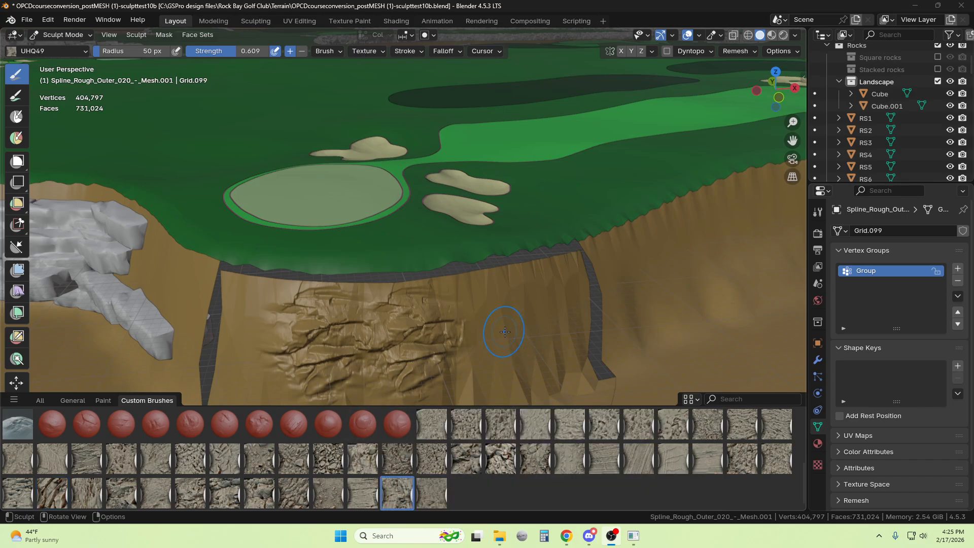
{"action": "mouse_move", "coordinate": [504, 330]}
{"action": "left_mouse_down"}
{"action": "mouse_move", "coordinate": [507, 304]}
{"action": "mouse_move", "coordinate": [487, 355]}
{"action": "mouse_move", "coordinate": [582, 335]}
{"action": "mouse_move", "coordinate": [596, 306]}
{"action": "mouse_move", "coordinate": [558, 338]}
{"action": "mouse_move", "coordinate": [594, 377]}
{"action": "mouse_move", "coordinate": [538, 325]}
{"action": "left_mouse_up"}
{"action": "left_click", "coordinate": [673, 424]}
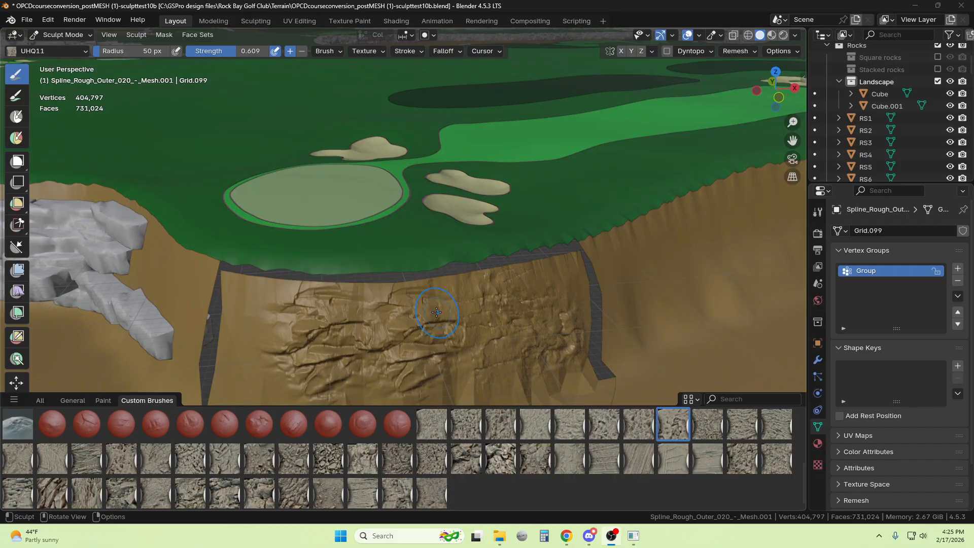
{"action": "mouse_move", "coordinate": [259, 326]}
{"action": "left_mouse_down"}
{"action": "mouse_move", "coordinate": [243, 304]}
{"action": "mouse_move", "coordinate": [256, 355]}
{"action": "left_mouse_up"}
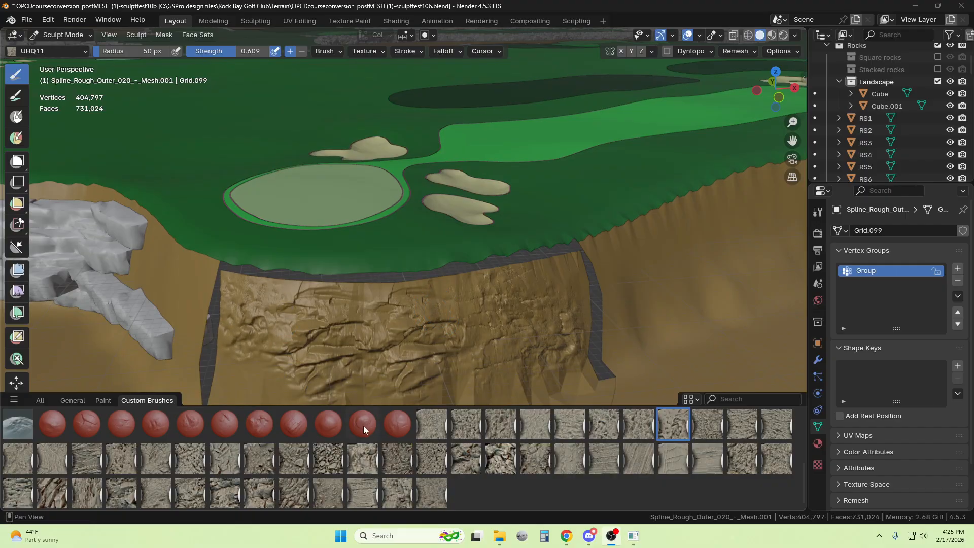
{"action": "left_click", "coordinate": [85, 423]}
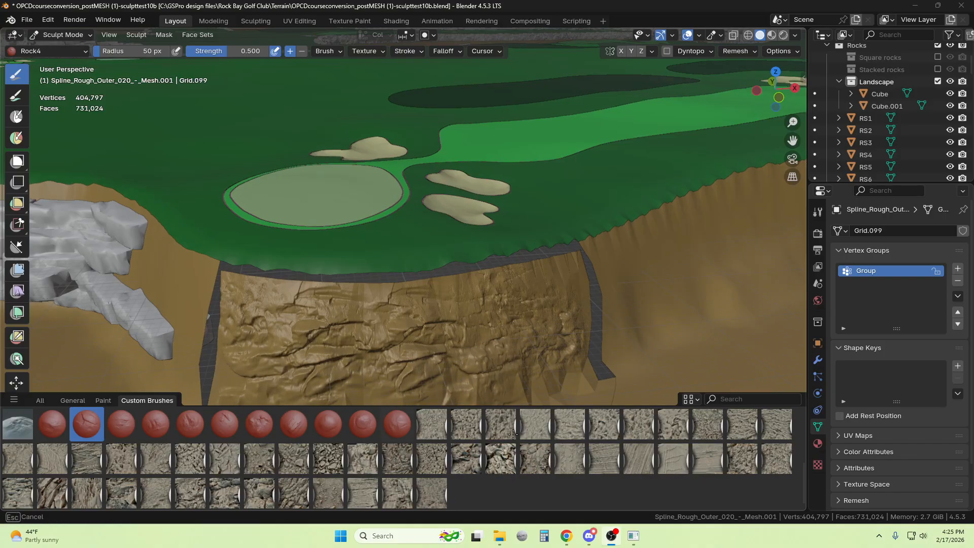
{"action": "middle_click_drag", "start_coordinate": [551, 296], "coordinate": [548, 294]}
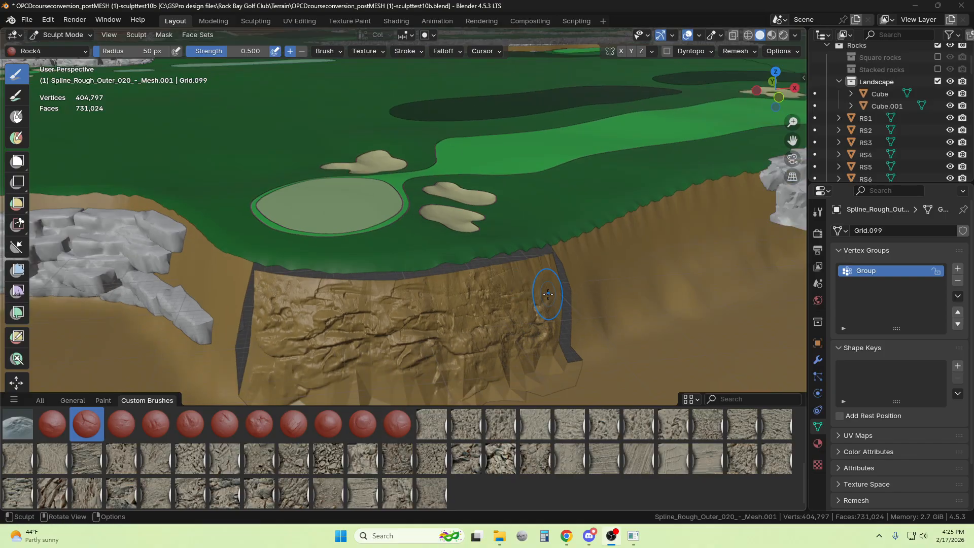
Return the cliff piece to Edit Mode and reveal its hidden border faces
{"action": "left_click", "coordinate": [66, 36]}
{"action": "left_click", "coordinate": [56, 65]}
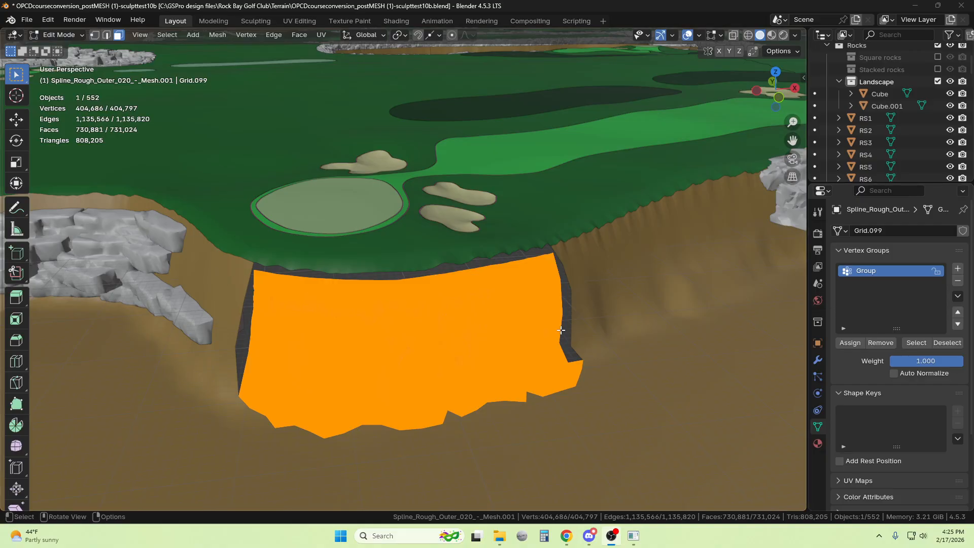
{"action": "key", "text": "alt+h"}
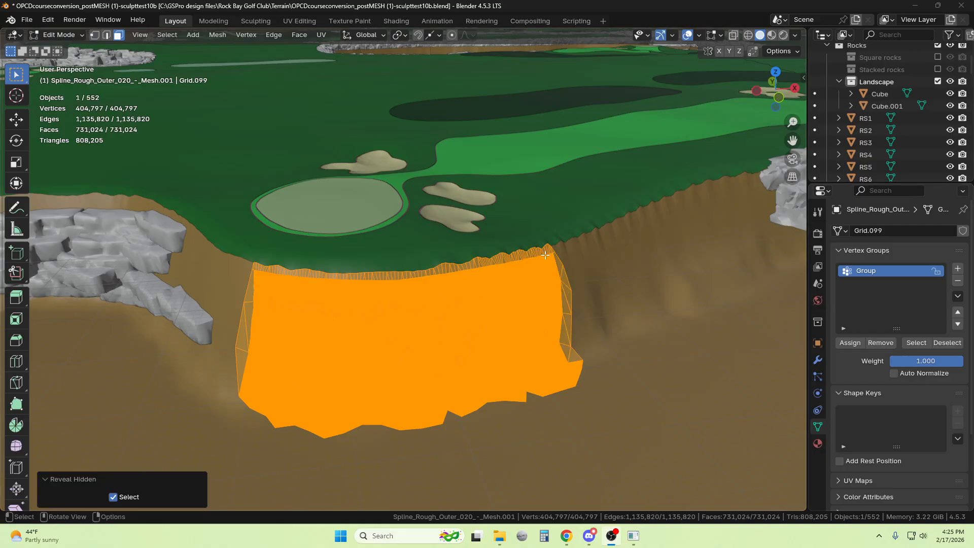
Try to select only the cliff's border faces through the vertex group
{"action": "left_click", "coordinate": [569, 286]}
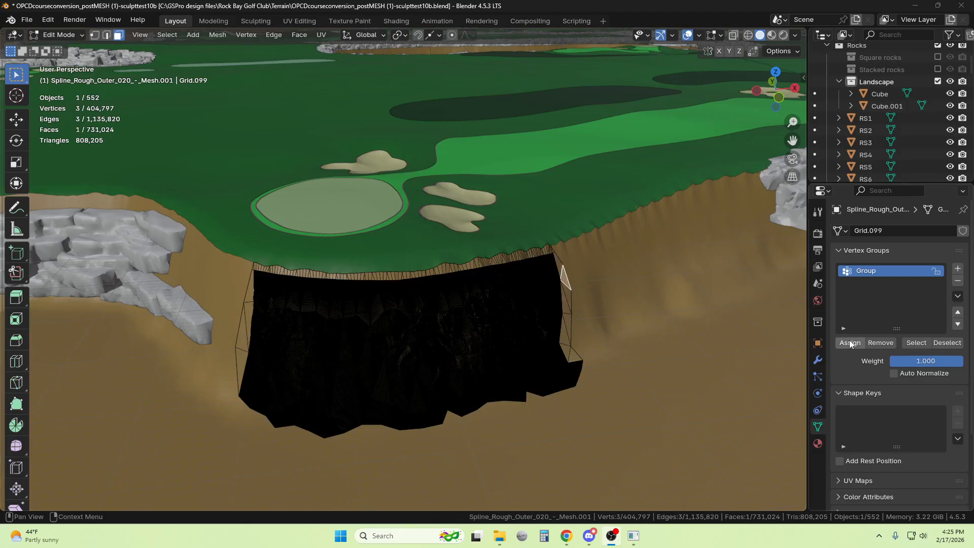
{"action": "left_click", "coordinate": [917, 343]}
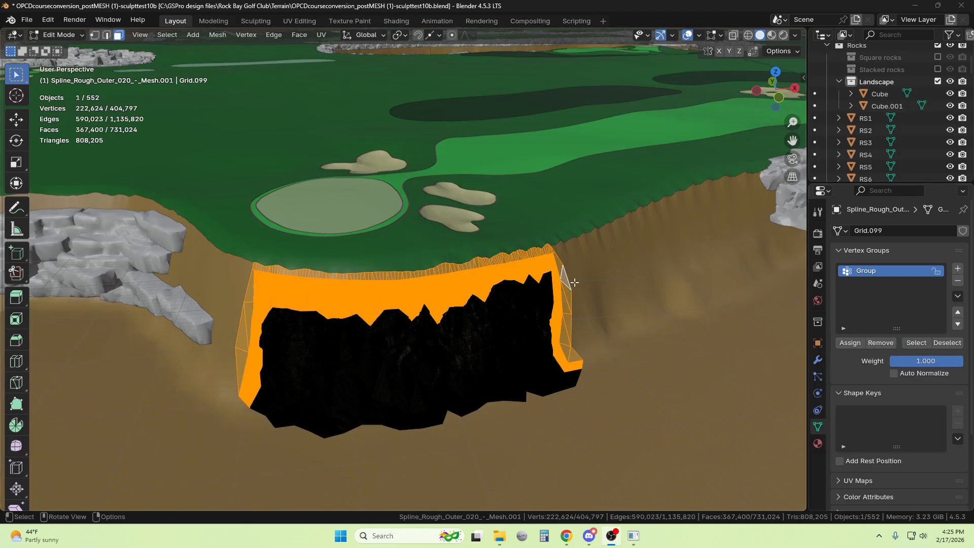
{"action": "scroll", "coordinate": [482, 331], "scroll_direction": "up", "scroll_amount": 3}
{"action": "scroll", "coordinate": [481, 331], "scroll_direction": "down", "scroll_amount": 3}
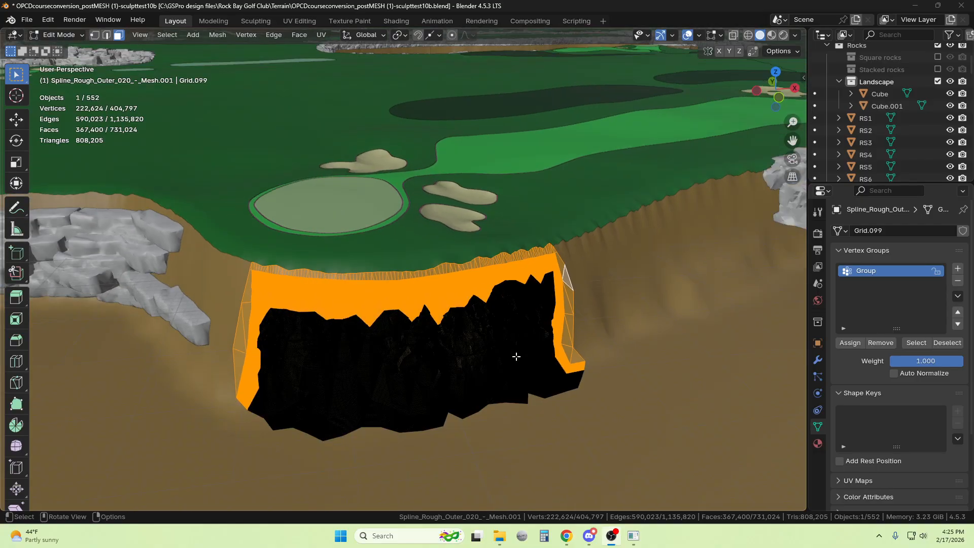
{"action": "scroll", "coordinate": [597, 376], "scroll_direction": "up", "scroll_amount": 3}
Select the cliff's left border faces from near the base up to the top corner using Pick Shortest Path
{"action": "left_click", "coordinate": [161, 401]}
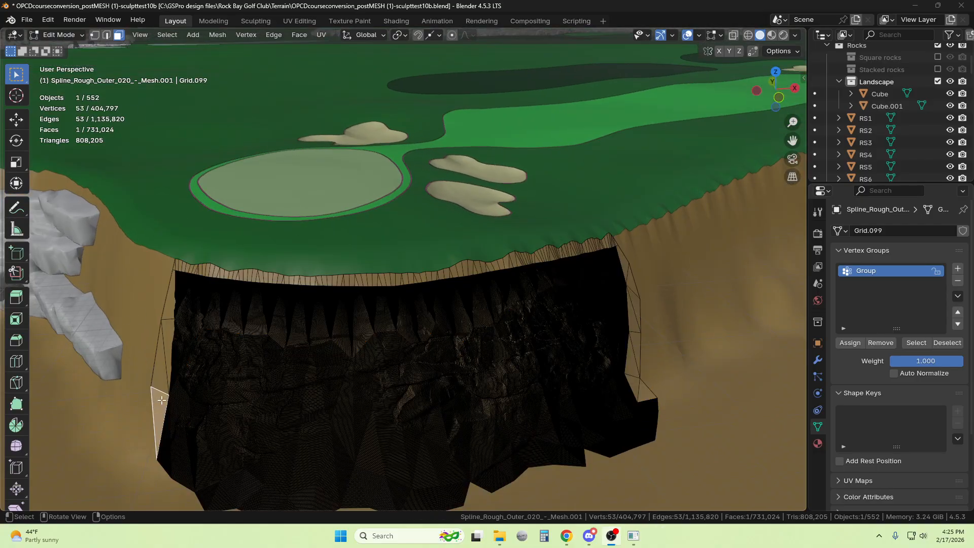
{"action": "left_click", "coordinate": [174, 267], "text": "ctrl"}
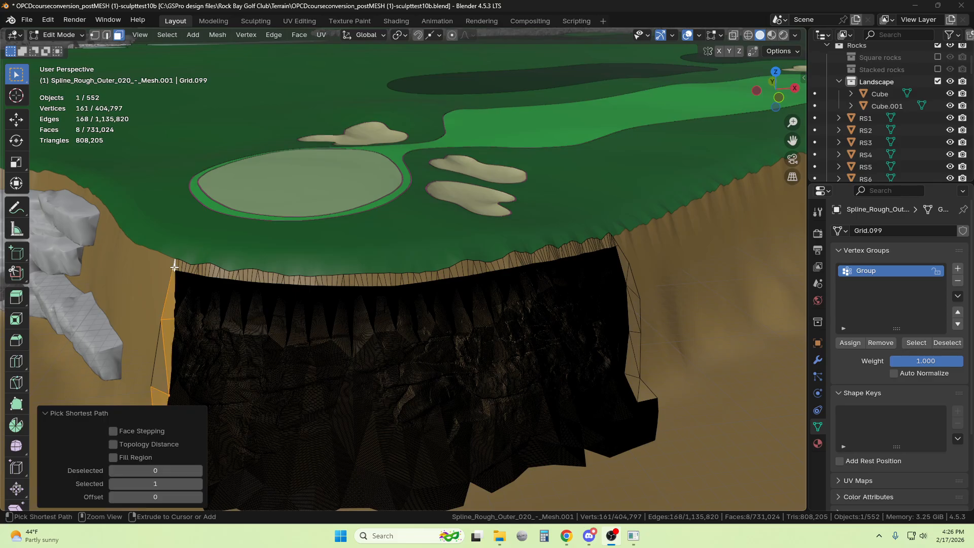
{"action": "left_click", "coordinate": [160, 401]}
{"action": "left_click", "coordinate": [167, 303], "text": "ctrl"}
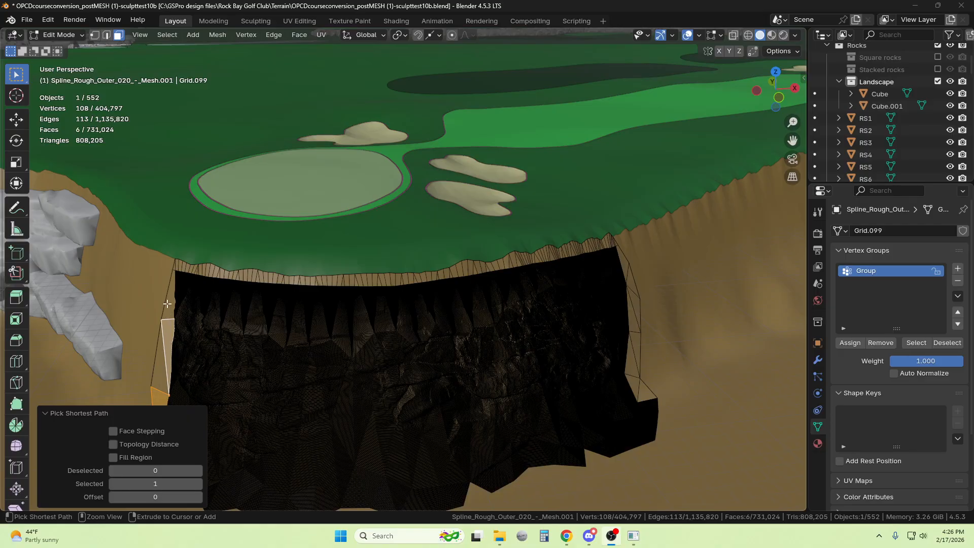
{"action": "left_click", "coordinate": [163, 371]}
{"action": "left_click", "coordinate": [162, 360], "text": "ctrl"}
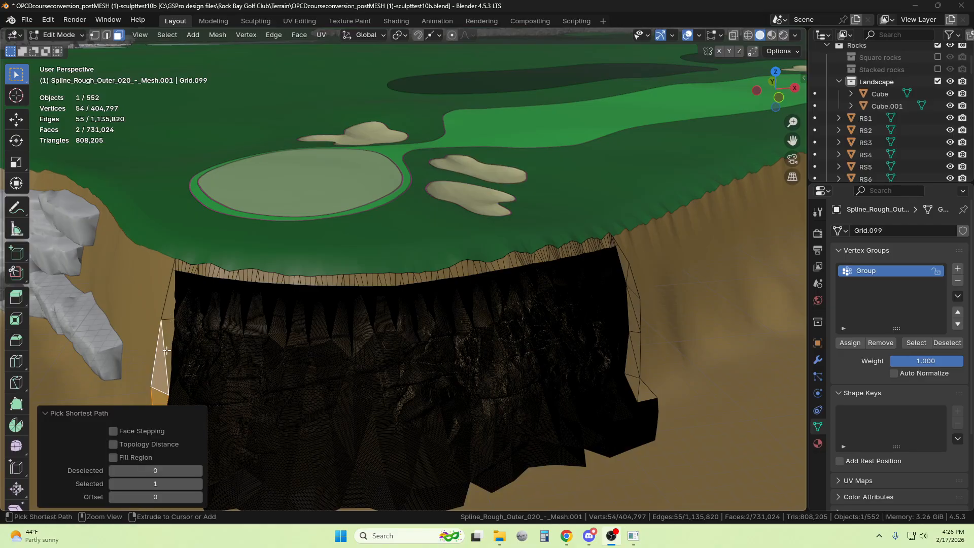
{"action": "left_click", "coordinate": [166, 314], "text": "ctrl"}
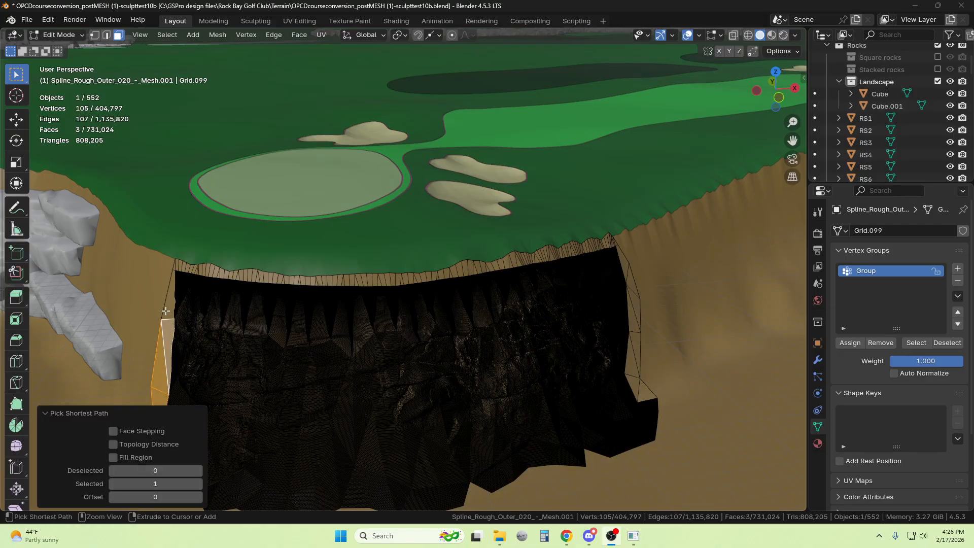
{"action": "left_click", "coordinate": [173, 275], "text": "ctrl"}
Extend the face selection along the entire top border strip to the cliff's right corner using Pick Shortest Path
{"action": "left_click", "coordinate": [219, 274], "text": "ctrl"}
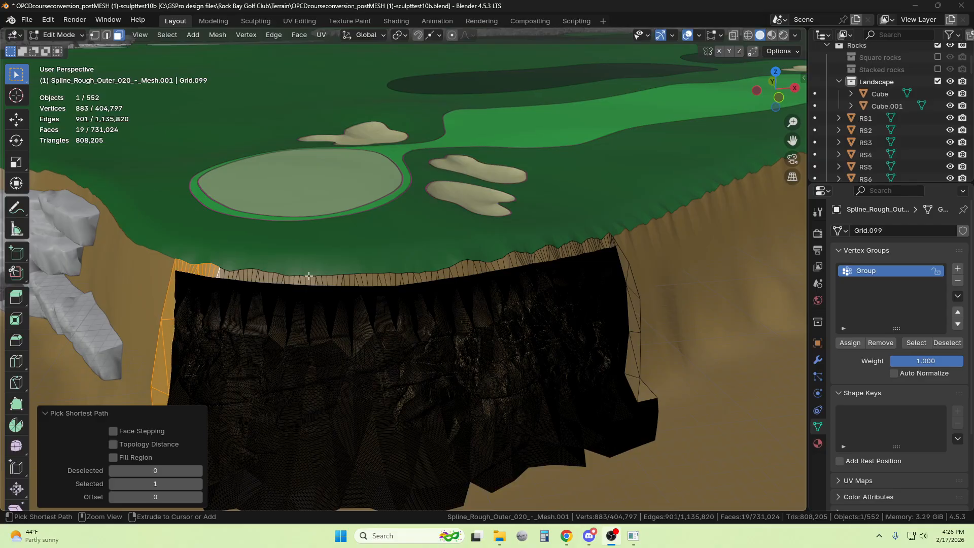
{"action": "left_click", "coordinate": [343, 278], "text": "ctrl"}
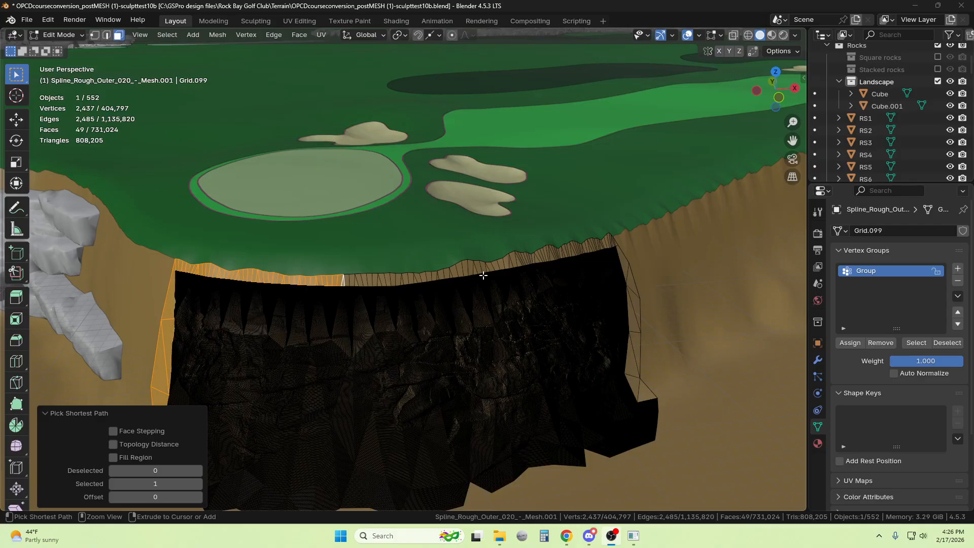
{"action": "left_click", "coordinate": [569, 251], "text": "ctrl"}
{"action": "left_click_drag", "start_coordinate": [785, 97], "coordinate": [677, 314]}
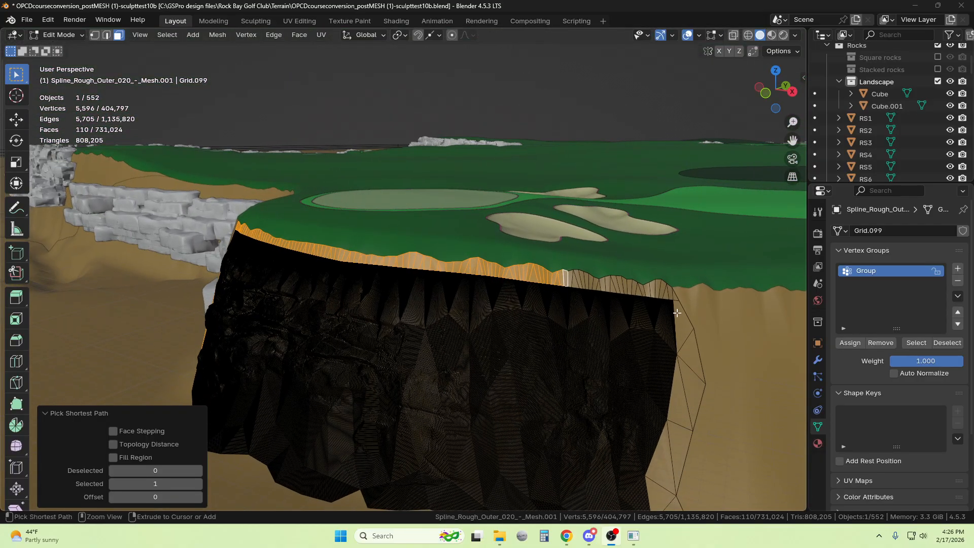
{"action": "left_click", "coordinate": [678, 299], "text": "ctrl"}
Extend the face selection down the cliff's right border to its base using Pick Shortest Path
{"action": "left_click", "coordinate": [682, 320], "text": "shift"}
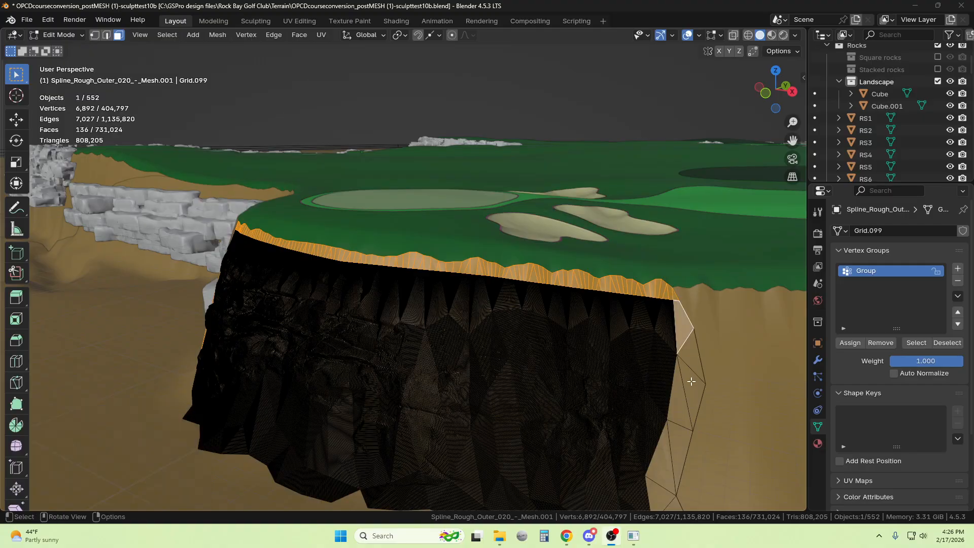
{"action": "scroll", "coordinate": [691, 381], "scroll_direction": "down", "scroll_amount": 2}
{"action": "left_click", "coordinate": [588, 445], "text": "ctrl"}
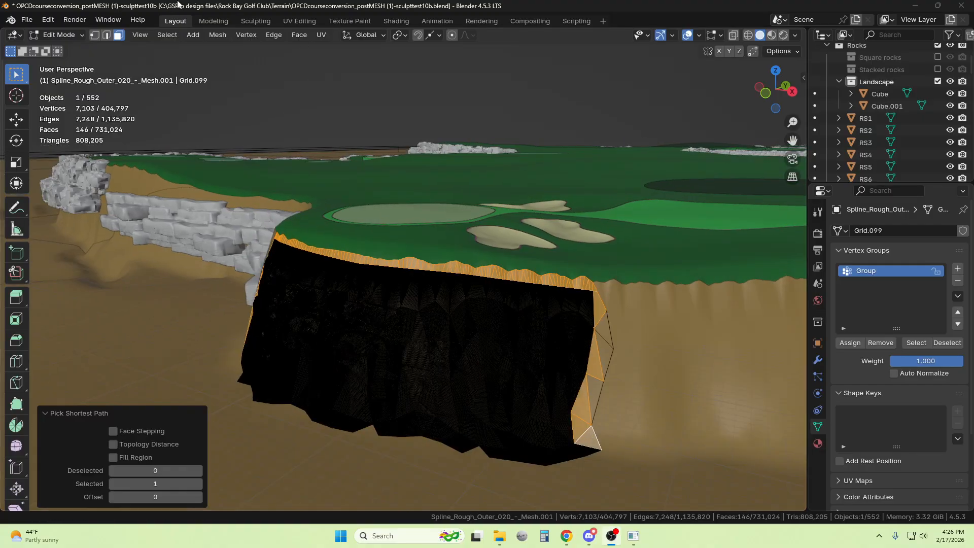
Invert the face selection to the cliff's interior and deselect the leftover border faces along its right side
{"action": "left_click", "coordinate": [171, 37]}
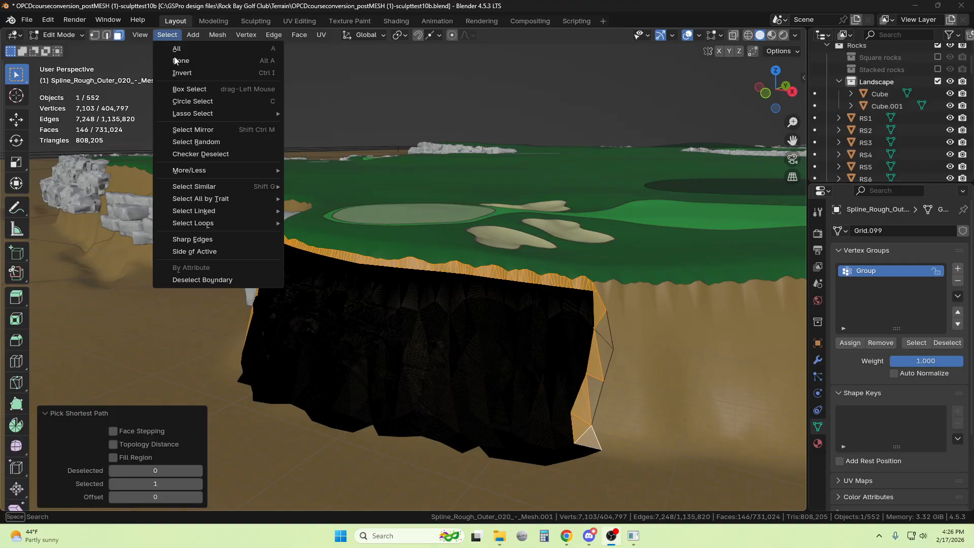
{"action": "left_click", "coordinate": [183, 75]}
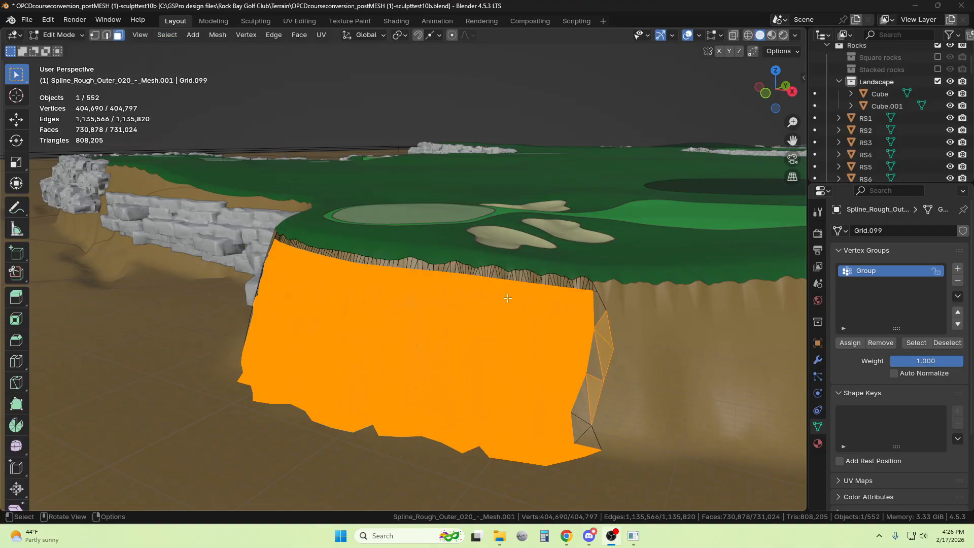
{"action": "left_click", "coordinate": [604, 351], "text": "shift"}
{"action": "left_click", "coordinate": [604, 352], "text": "shift"}
{"action": "left_click", "coordinate": [597, 389], "text": "shift"}
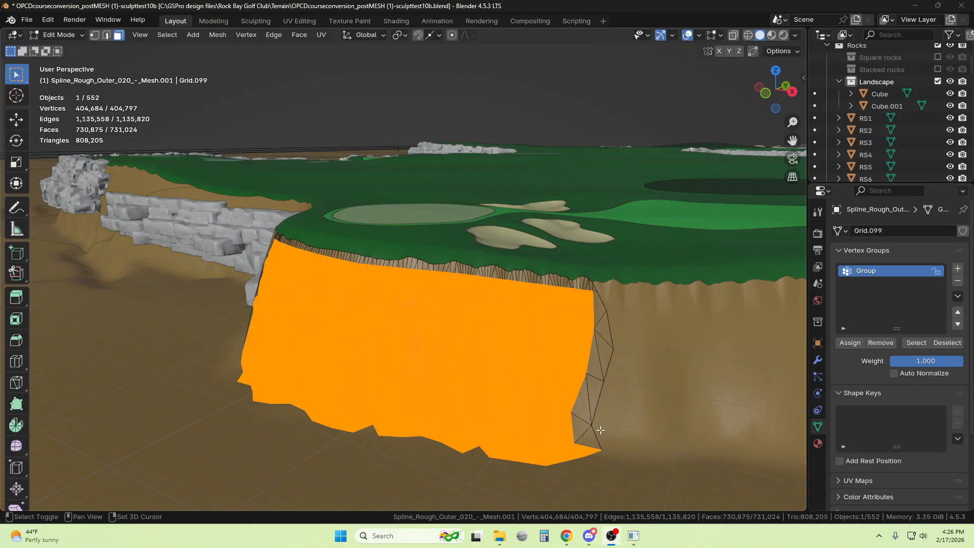
Assign the selected interior faces to the vertex group "Group" and return to Object Mode
{"action": "left_click_drag", "start_coordinate": [767, 105], "coordinate": [846, 110]}
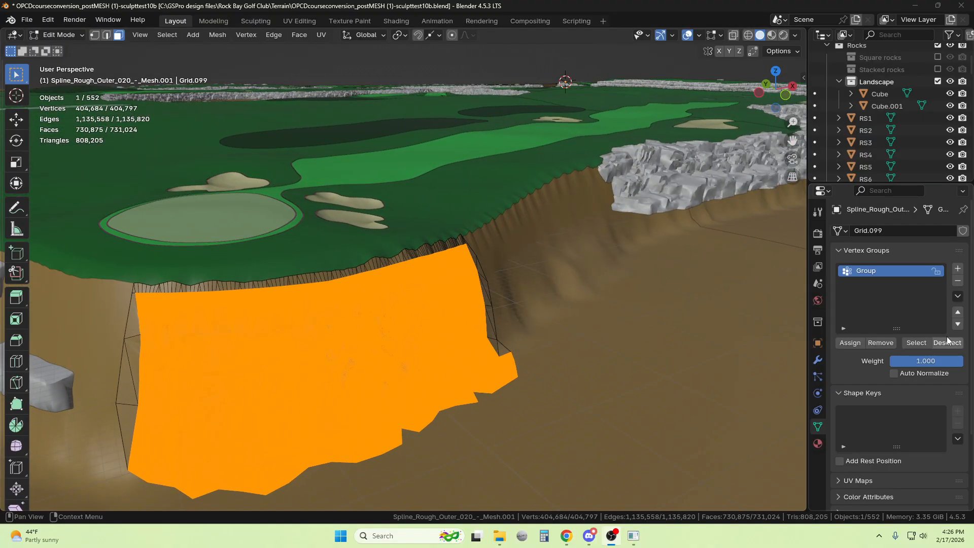
{"action": "left_click", "coordinate": [849, 343]}
{"action": "left_click", "coordinate": [58, 34]}
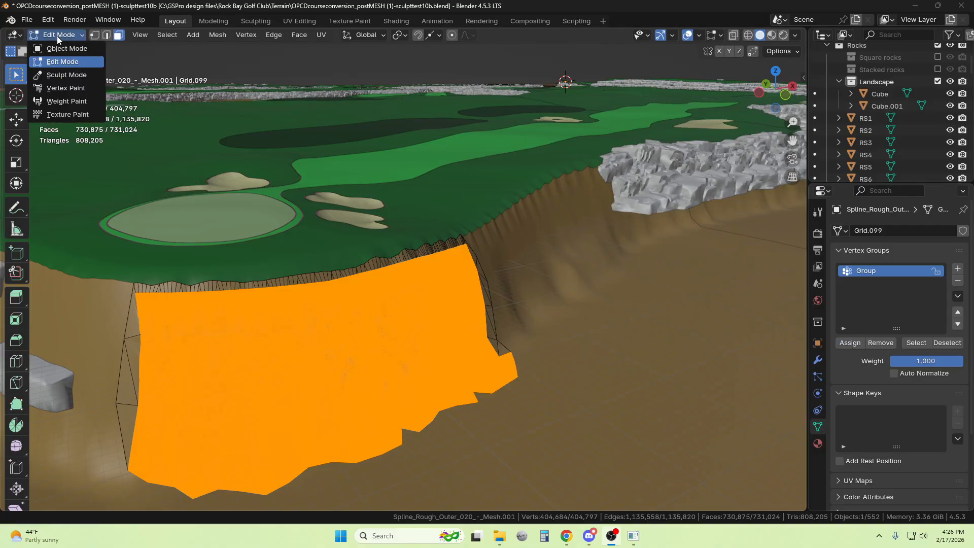
{"action": "left_click", "coordinate": [65, 49]}
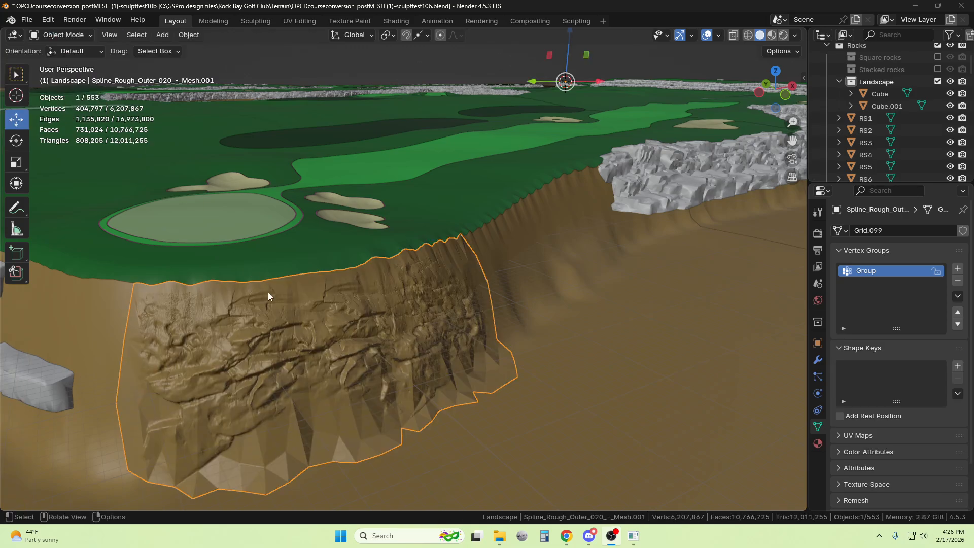
Add a Decimate modifier to the cliff mesh and limit it to the vertex group "Group"
{"action": "left_click", "coordinate": [818, 360]}
{"action": "left_click", "coordinate": [911, 230]}
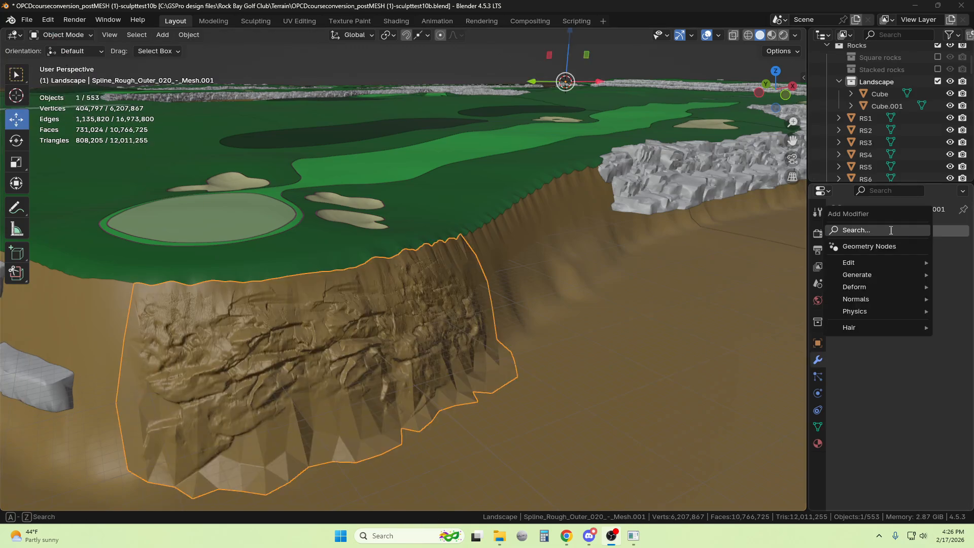
{"action": "left_click", "coordinate": [911, 233]}
{"action": "left_click", "coordinate": [875, 257]}
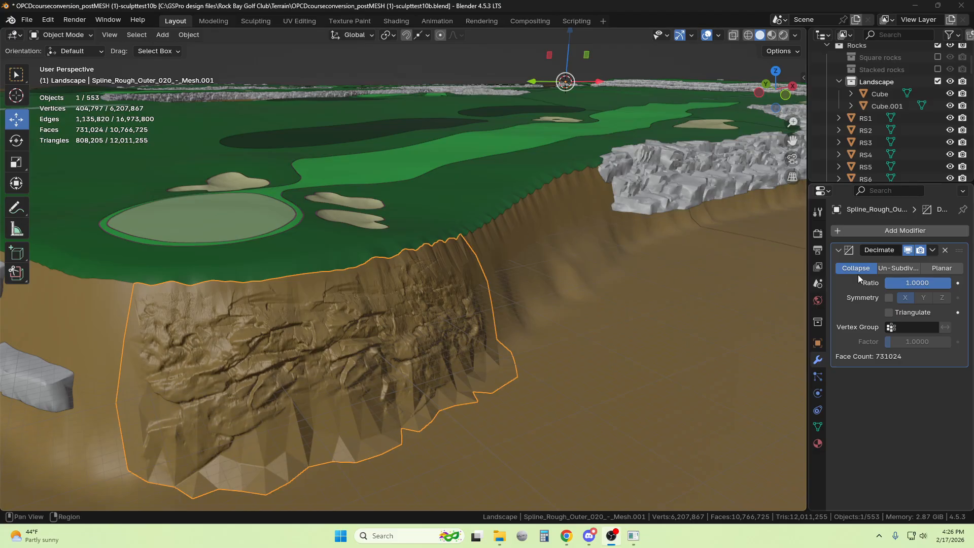
{"action": "left_click", "coordinate": [899, 327]}
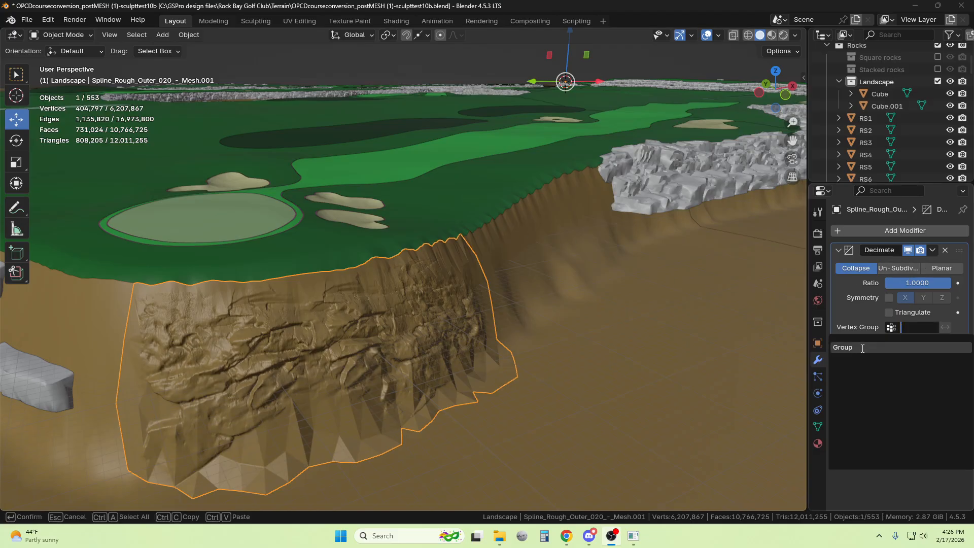
{"action": "left_click", "coordinate": [843, 347]}
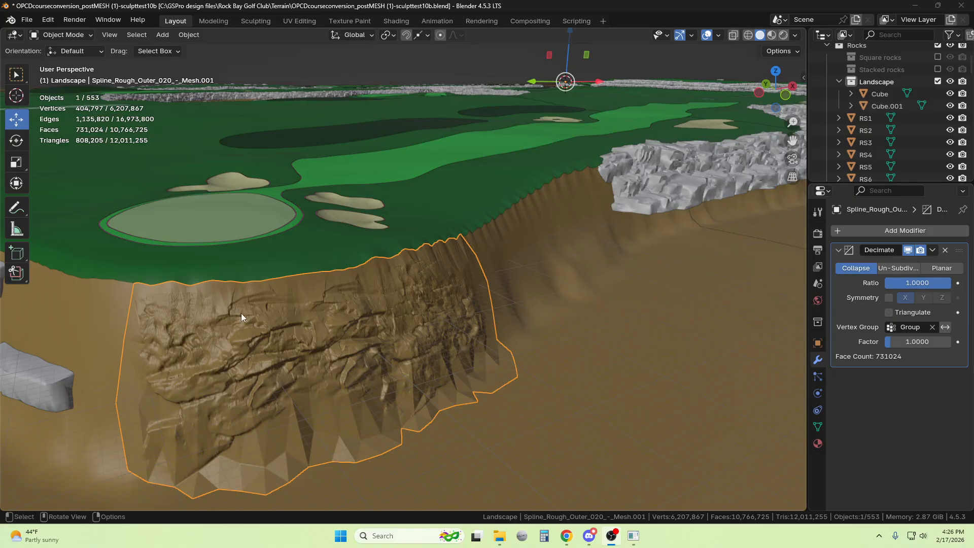
Set the Decimate ratio to 0.1 and apply the modifier
{"action": "left_click", "coordinate": [923, 282]}
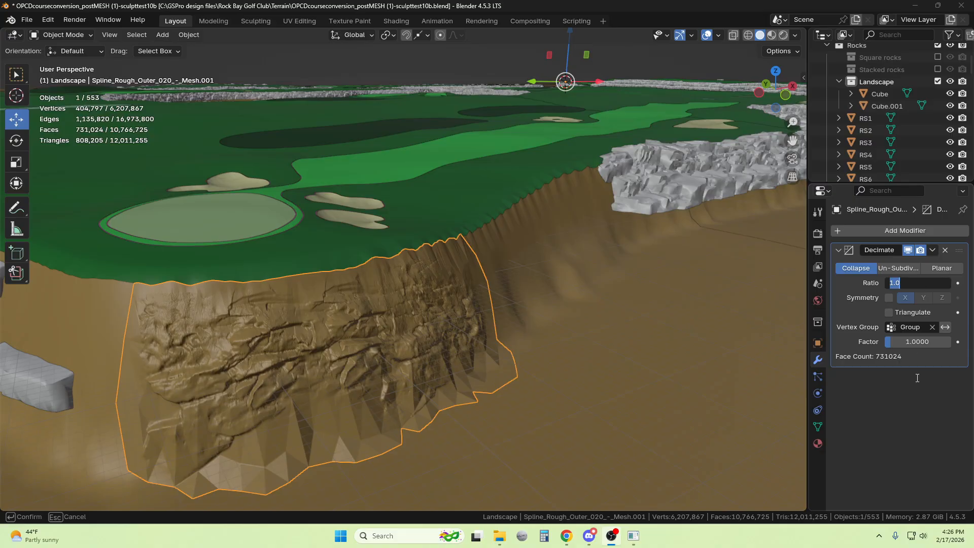
{"action": "type", "text": ".1"}
{"action": "key", "text": "Return"}
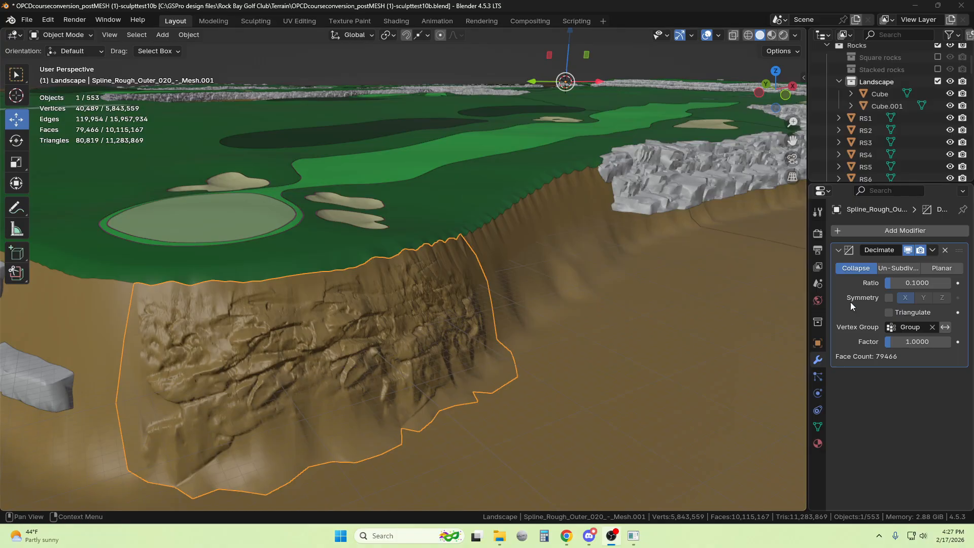
{"action": "left_click", "coordinate": [933, 250]}
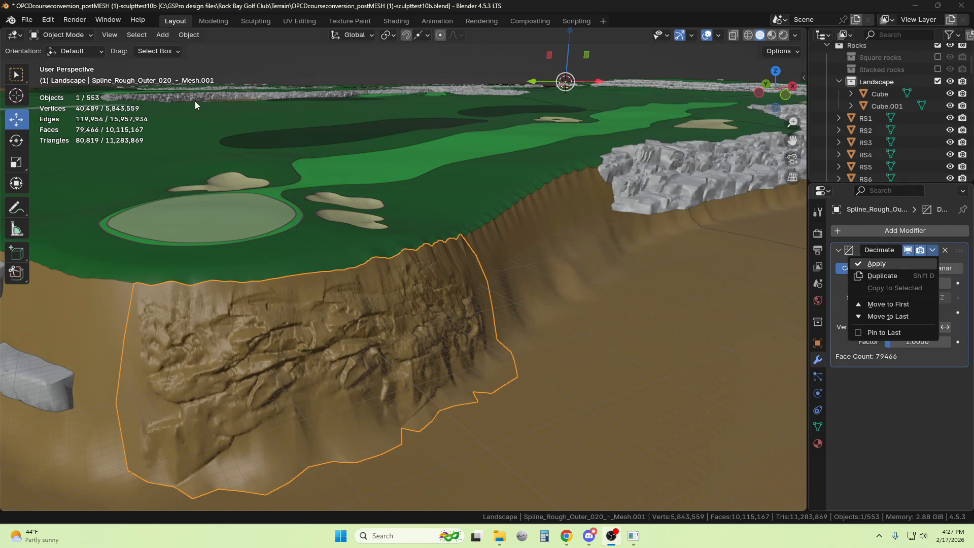
{"action": "left_click", "coordinate": [865, 265]}
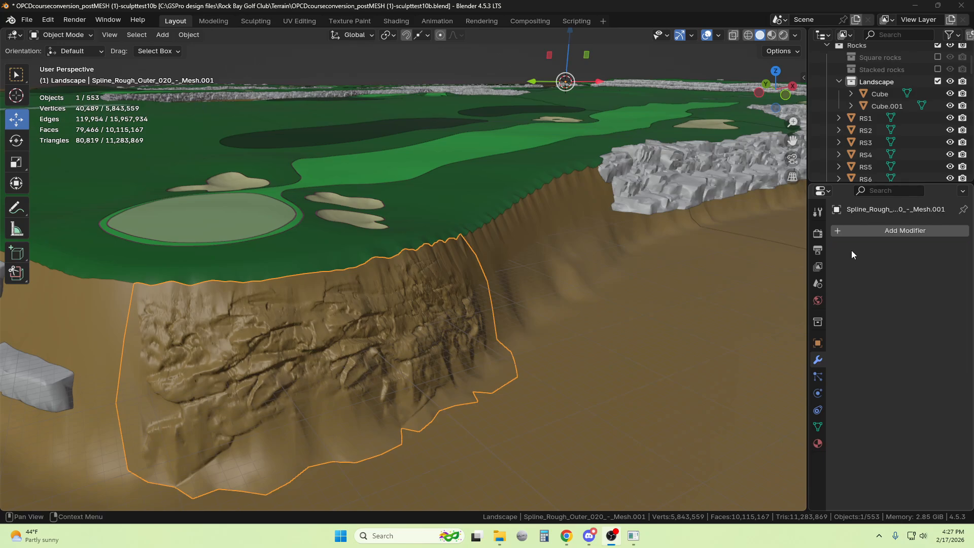
Examine the decimated cliff's wireframe and its preserved border faces in Edit Mode, and return to Object Mode
{"action": "left_click", "coordinate": [72, 36]}
{"action": "left_click", "coordinate": [63, 61]}
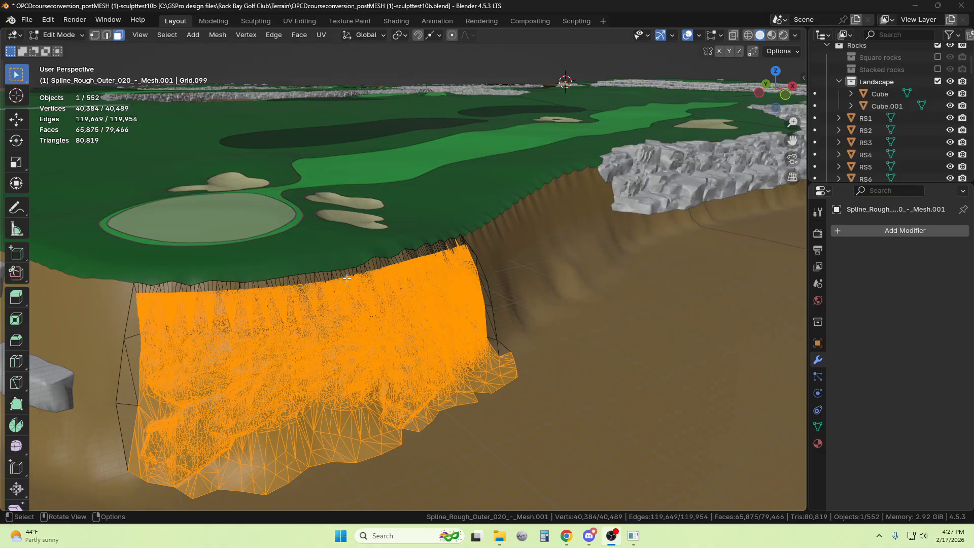
{"action": "scroll", "coordinate": [330, 295], "scroll_direction": "up", "scroll_amount": 4}
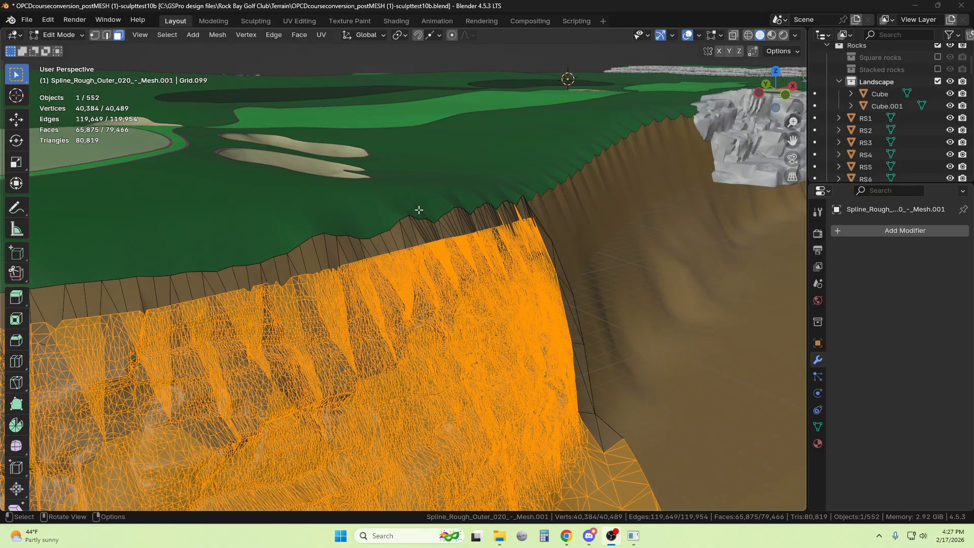
{"action": "scroll", "coordinate": [384, 226], "scroll_direction": "down", "scroll_amount": 5}
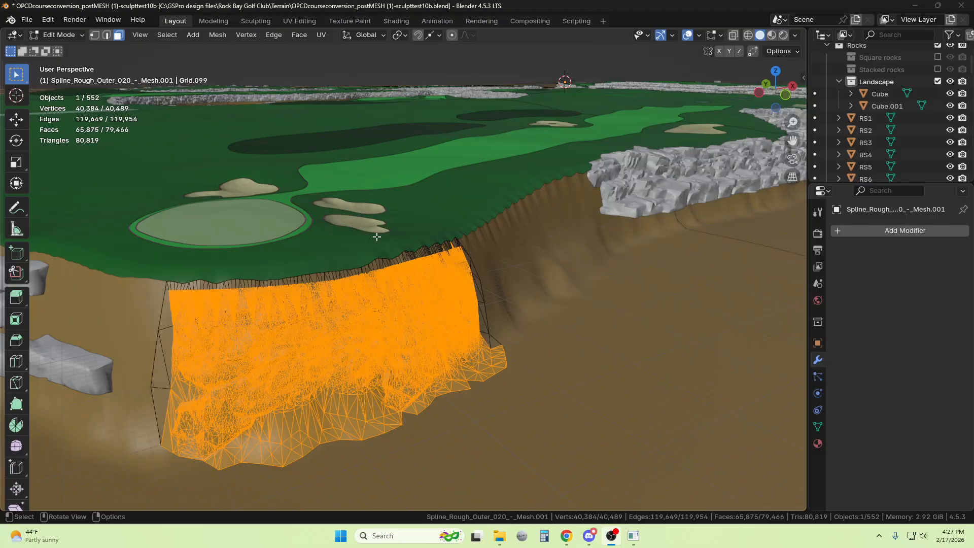
{"action": "left_click", "coordinate": [61, 35]}
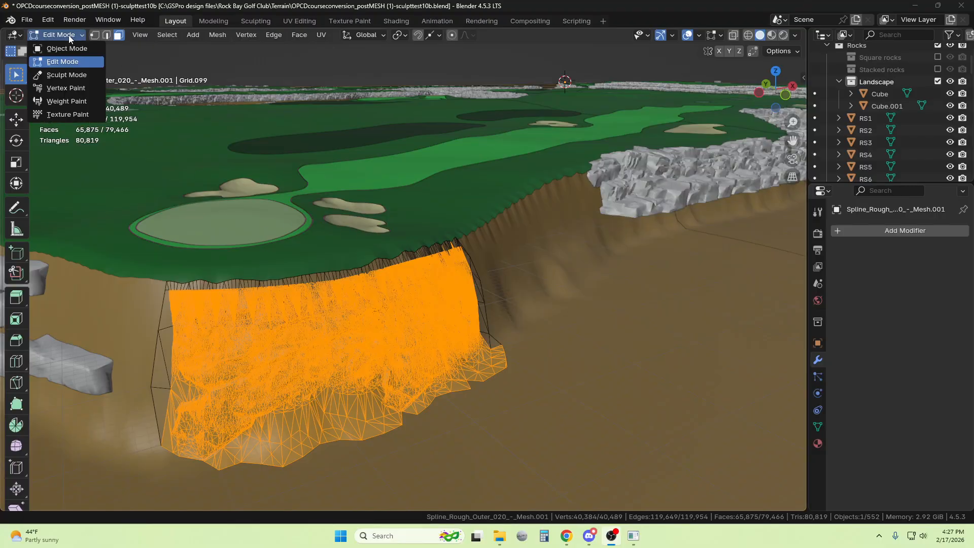
{"action": "left_click", "coordinate": [69, 50]}
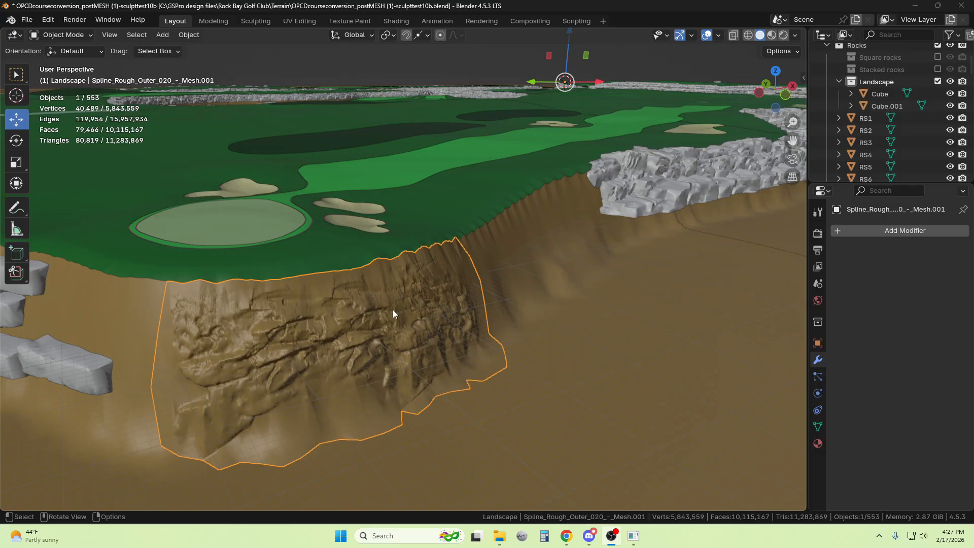
Set the cliff object's origin to its geometry
{"action": "left_click", "coordinate": [190, 35]}
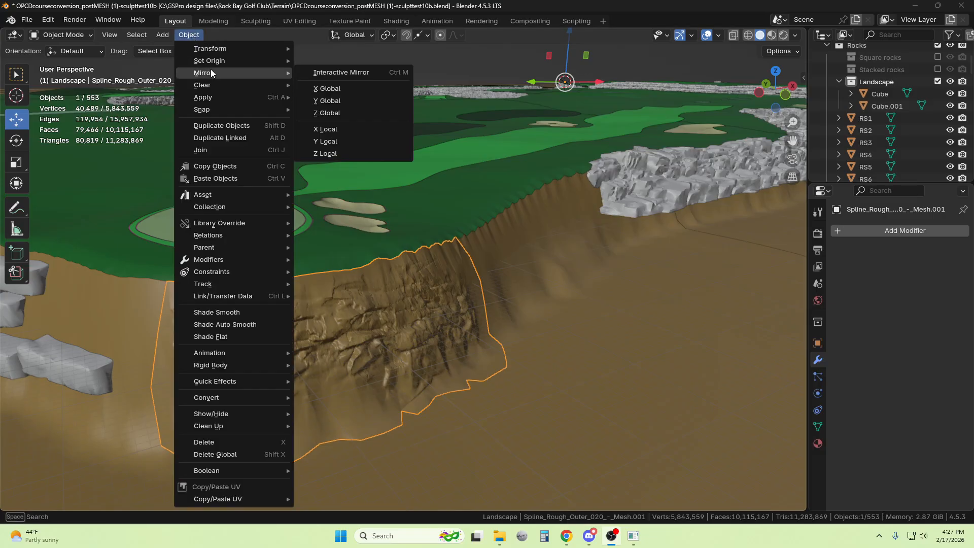
{"action": "mouse_move", "coordinate": [218, 61]}
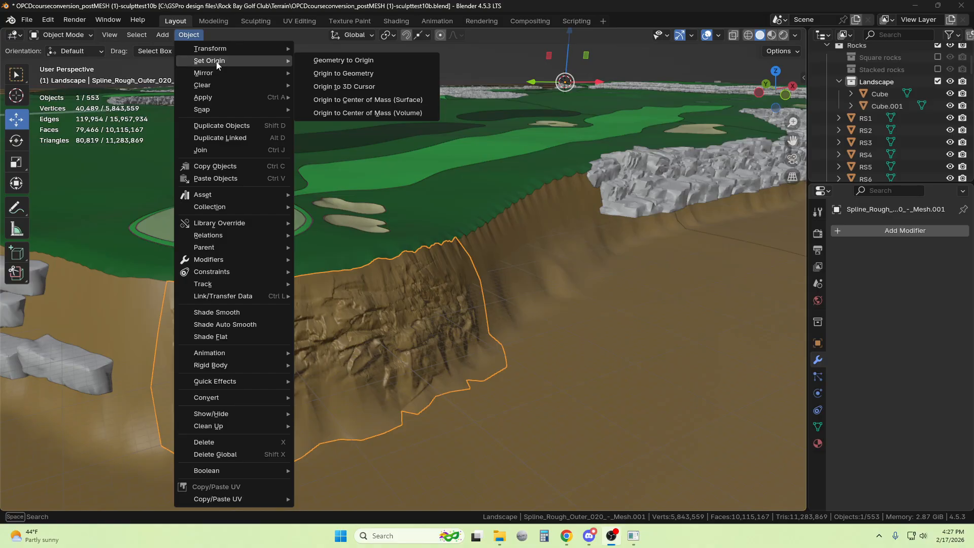
{"action": "left_click", "coordinate": [329, 74]}
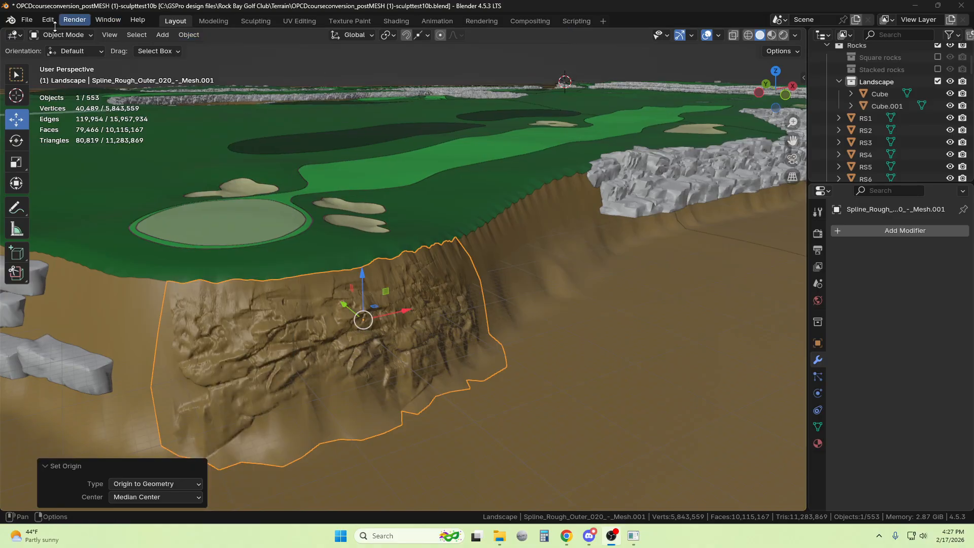
Start an FBX export into the bookmarked Canyons folder with the file name plane-test
{"action": "left_click", "coordinate": [27, 20]}
{"action": "mouse_move", "coordinate": [73, 203]}
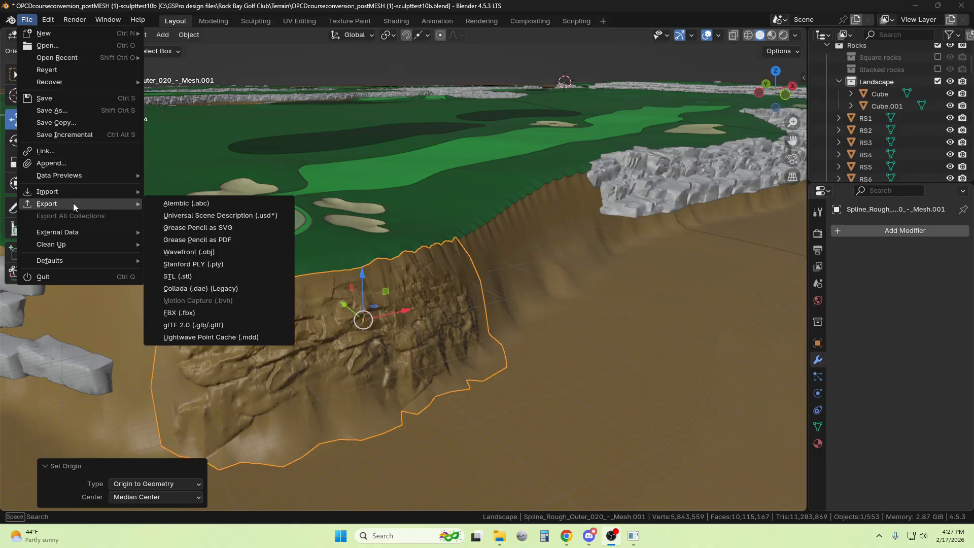
{"action": "left_click", "coordinate": [200, 312]}
{"action": "left_click", "coordinate": [53, 115]}
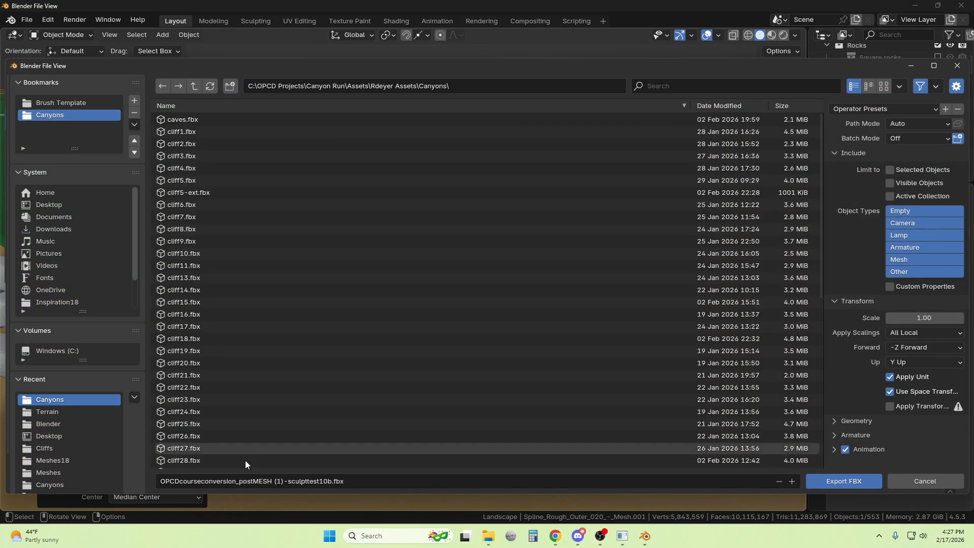
{"action": "left_click", "coordinate": [247, 480]}
{"action": "type", "text": "pla"}
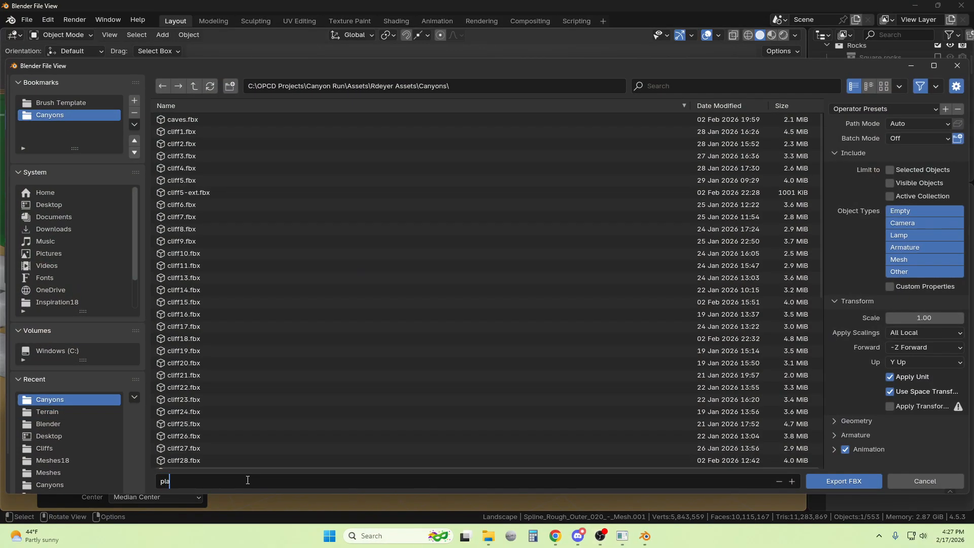
{"action": "type", "text": "ne-test"}
Limit the export to selected objects, change the Apply Scalings option, and export the FBX file
{"action": "left_click", "coordinate": [891, 170]}
{"action": "left_click", "coordinate": [918, 333]}
{"action": "left_click", "coordinate": [914, 359]}
{"action": "left_click", "coordinate": [842, 486]}
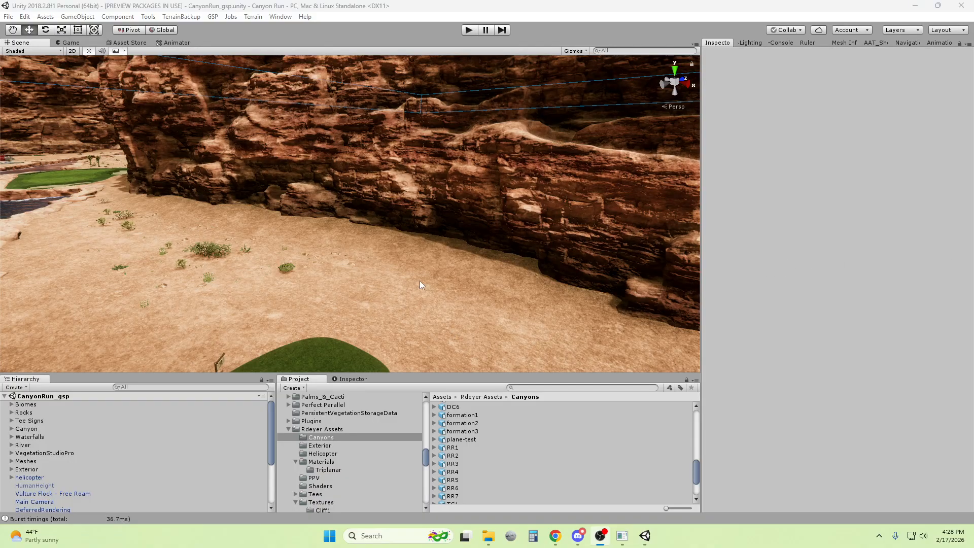
In Unity, remap the plane-test model's Water_Base_Lake material to Rock03-sand-triplanar and apply the import settings
{"action": "left_click", "coordinate": [462, 439]}
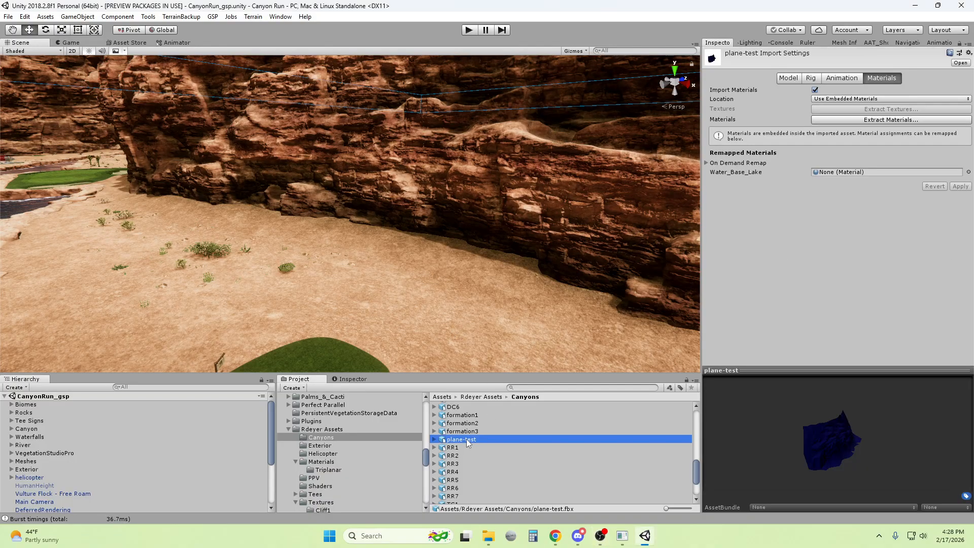
{"action": "left_click", "coordinate": [326, 470]}
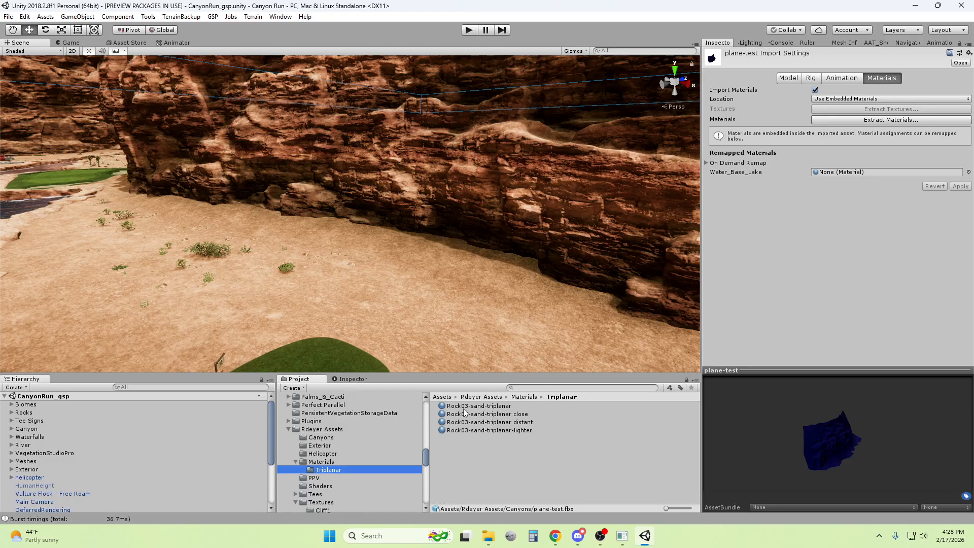
{"action": "left_click_drag", "start_coordinate": [463, 409], "coordinate": [852, 172]}
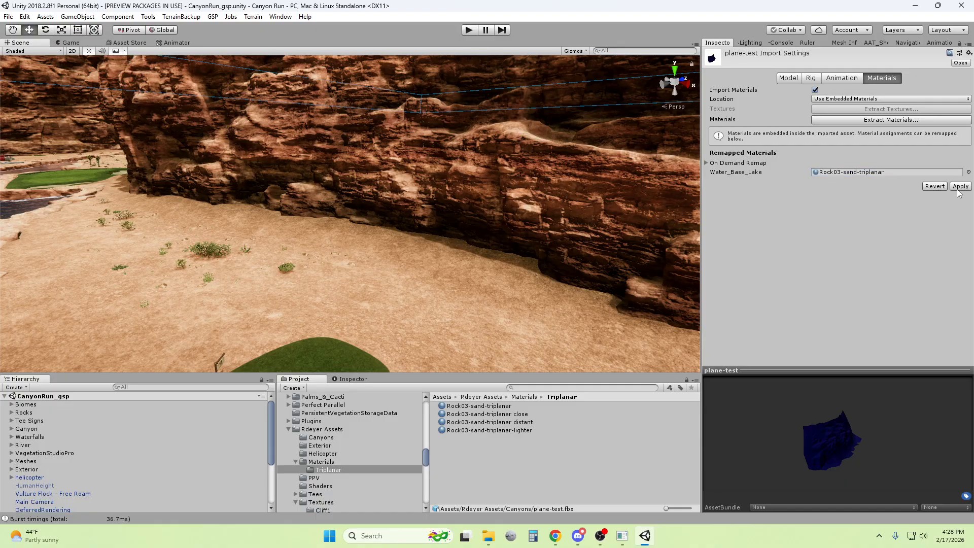
{"action": "left_click", "coordinate": [958, 188]}
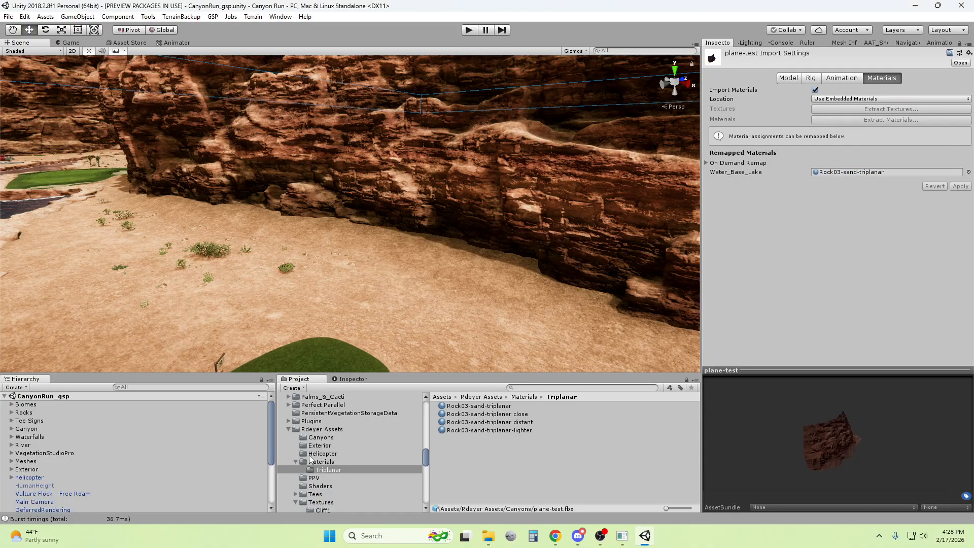
Place the plane-test model from the Canyons folder into the scene in front of the canyon wall
{"action": "left_click", "coordinate": [320, 438]}
{"action": "scroll", "coordinate": [463, 470], "scroll_direction": "down", "scroll_amount": 6}
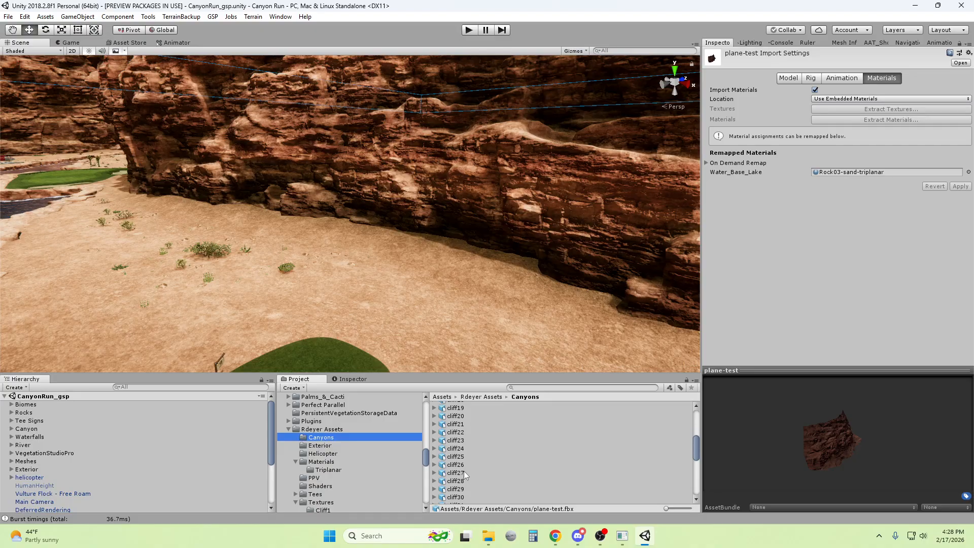
{"action": "scroll", "coordinate": [464, 471], "scroll_direction": "down", "scroll_amount": 5}
{"action": "left_click_drag", "start_coordinate": [465, 443], "coordinate": [160, 184]}
Rotate the placed cliff to about 170° around Y and raise it to a Y position of about 29.07
{"action": "key", "text": "e"}
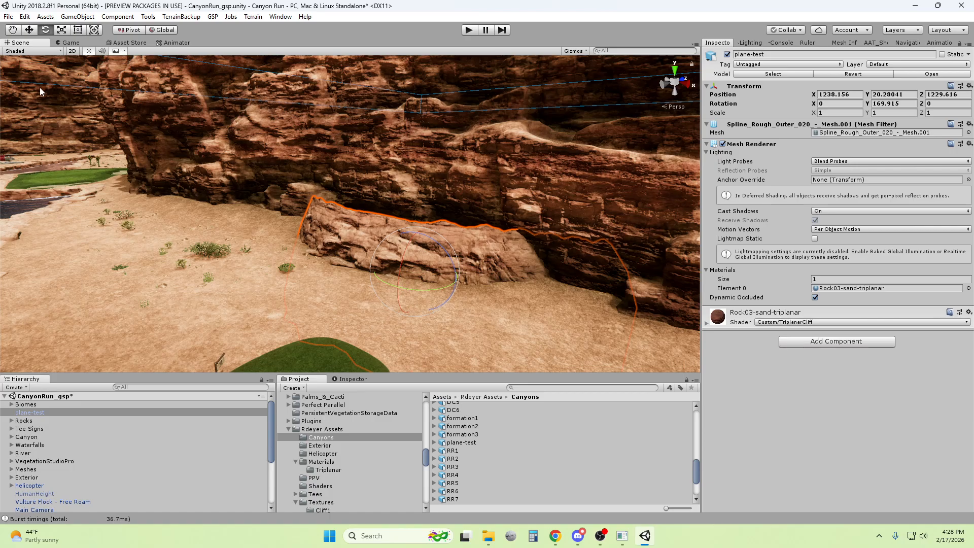
{"action": "left_click", "coordinate": [29, 30]}
{"action": "left_click_drag", "start_coordinate": [419, 239], "coordinate": [423, 172]}
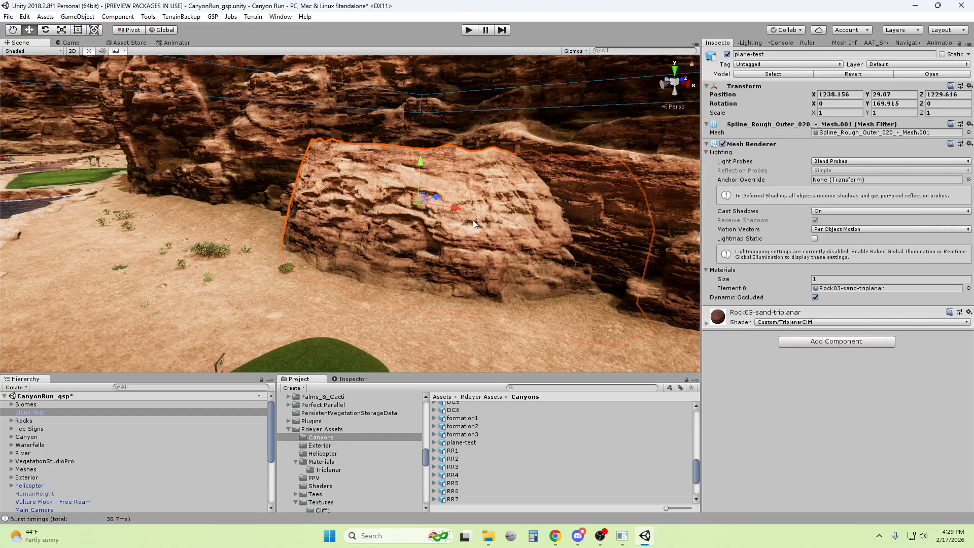
Examine the placed cliff's sculpted rock surface and triplanar texture up close and from farther away
{"action": "right_click_drag", "start_coordinate": [494, 225], "coordinate": [524, 243]}
{"action": "scroll", "coordinate": [523, 243], "scroll_direction": "up", "scroll_amount": 10}
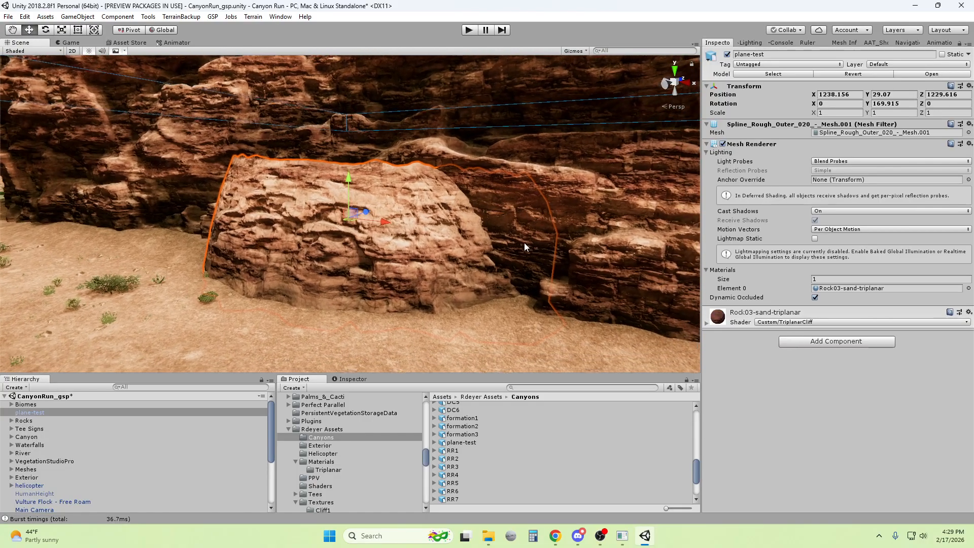
{"action": "scroll", "coordinate": [338, 306], "scroll_direction": "up", "scroll_amount": 5}
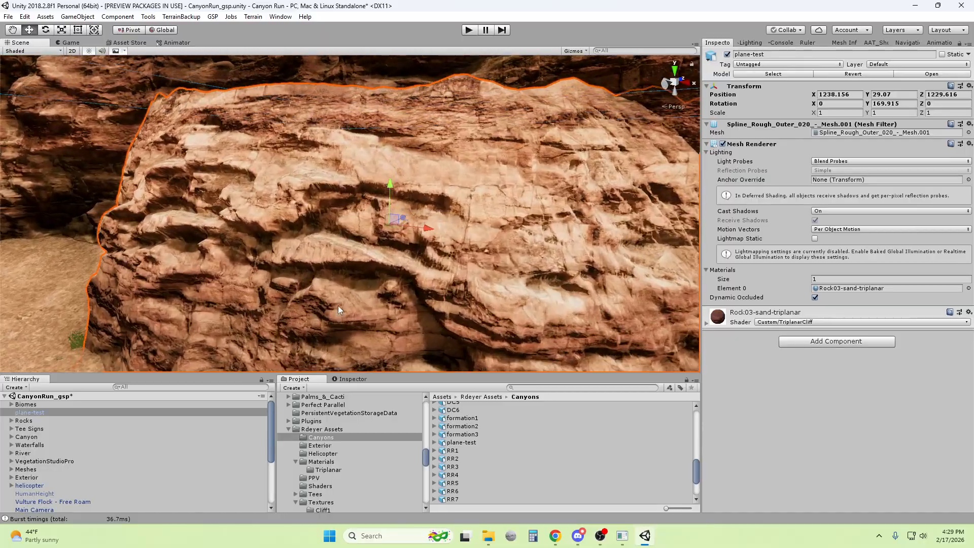
{"action": "right_click_drag", "start_coordinate": [338, 306], "coordinate": [408, 290]}
{"action": "scroll", "coordinate": [425, 260], "scroll_direction": "down", "scroll_amount": 5}
{"action": "key", "text": "Left"}
{"action": "key", "text": "Right"}
{"action": "scroll", "coordinate": [407, 290], "scroll_direction": "down", "scroll_amount": 4}
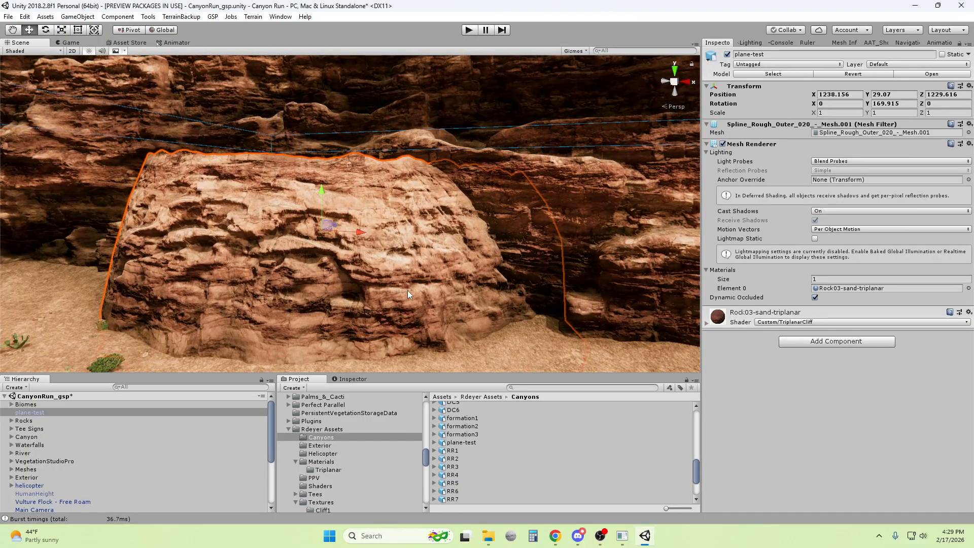